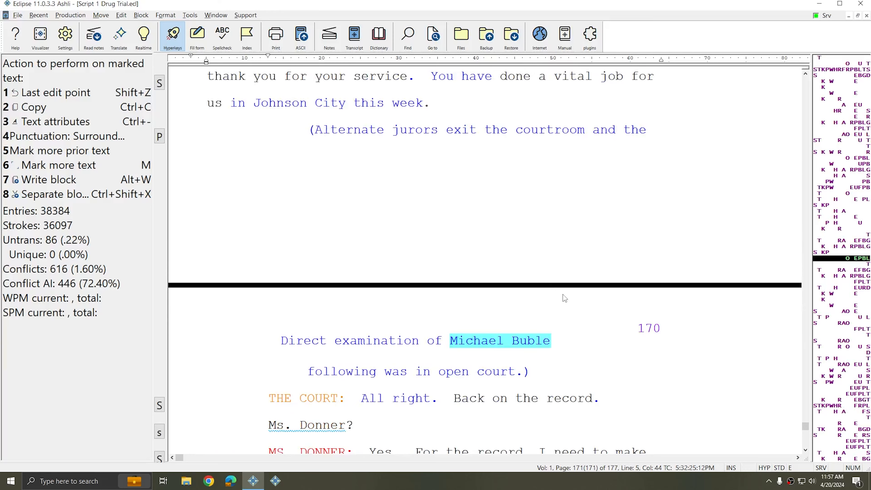
Step: Examine the page headers in the transcript from page 170 through page 174
scroll(564, 298, "down", 1)
scroll(662, 326, "down", 10)
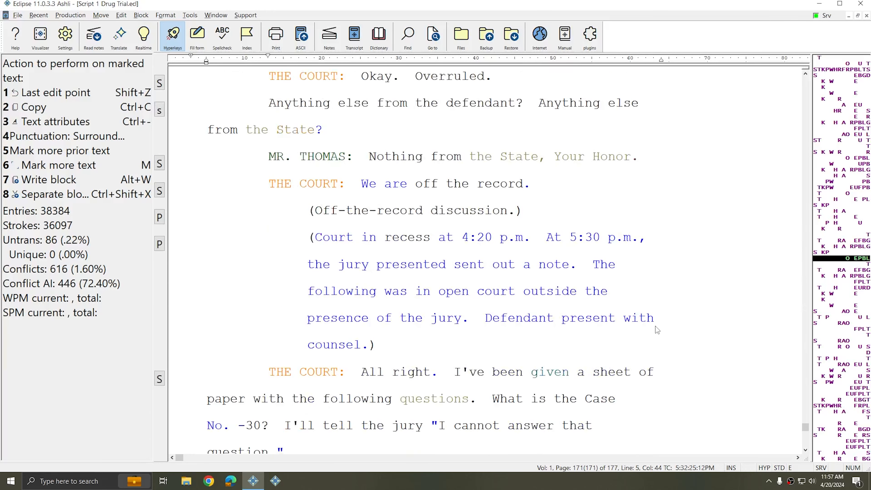
scroll(657, 329, "down", 8)
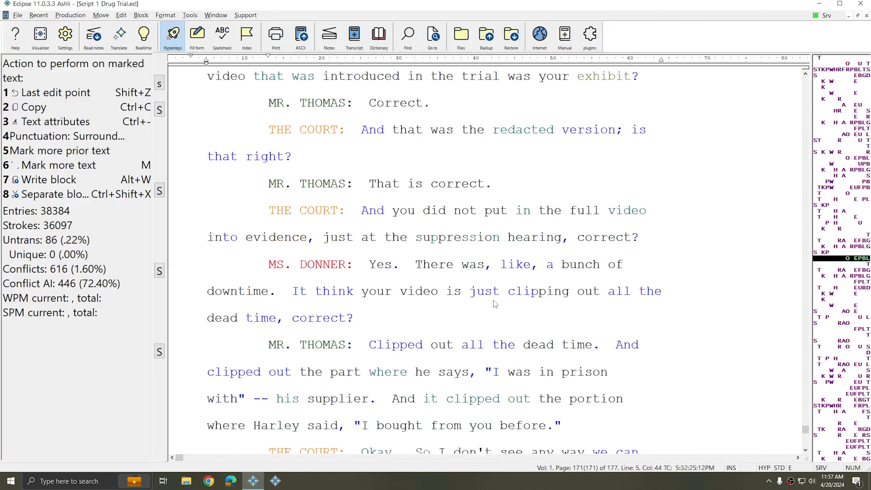
scroll(496, 301, "down", 10)
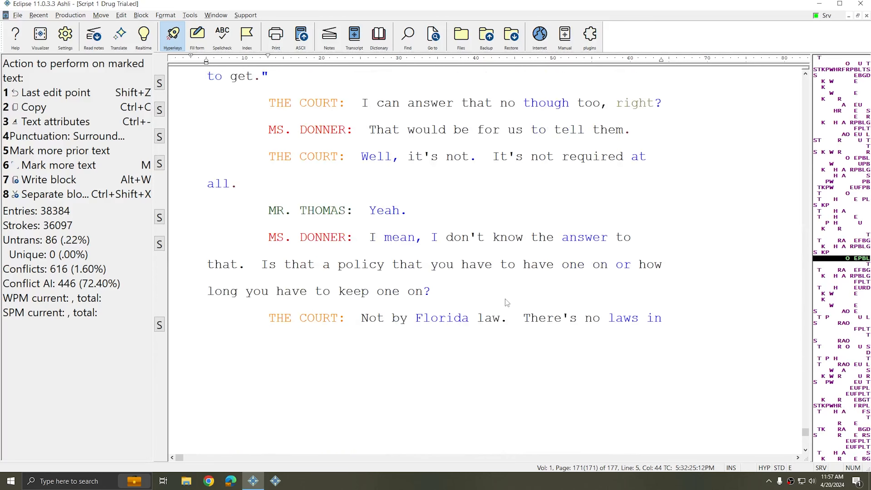
scroll(505, 302, "down", 12)
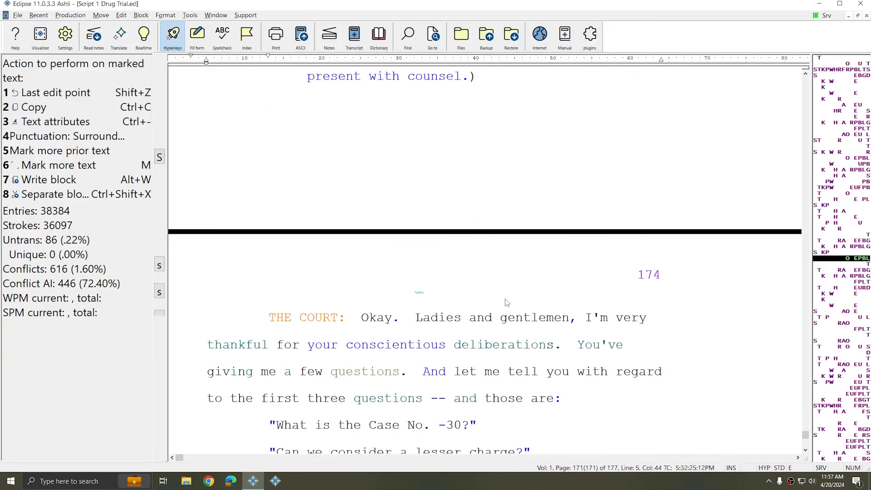
scroll(506, 300, "down", 12)
scroll(507, 298, "up", 12)
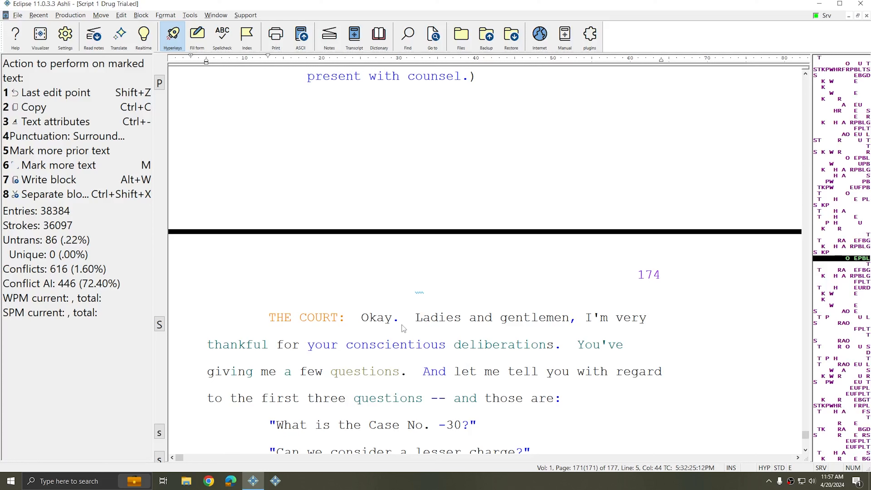
scroll(425, 336, "up", 4)
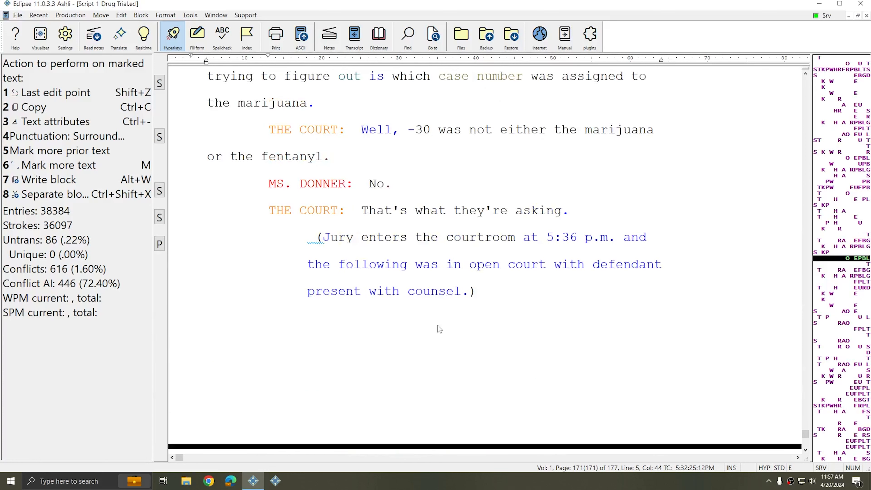
Step: Turn on the display of print commands in the user settings
left_click(65, 36)
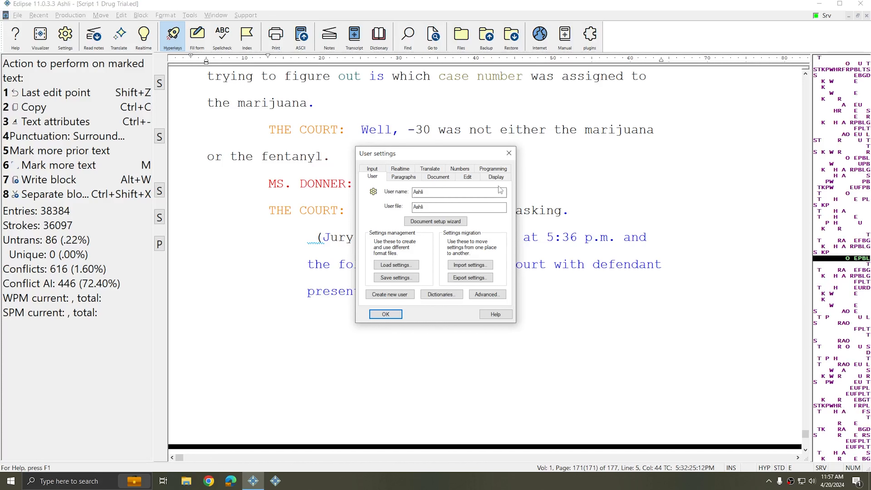
left_click(498, 178)
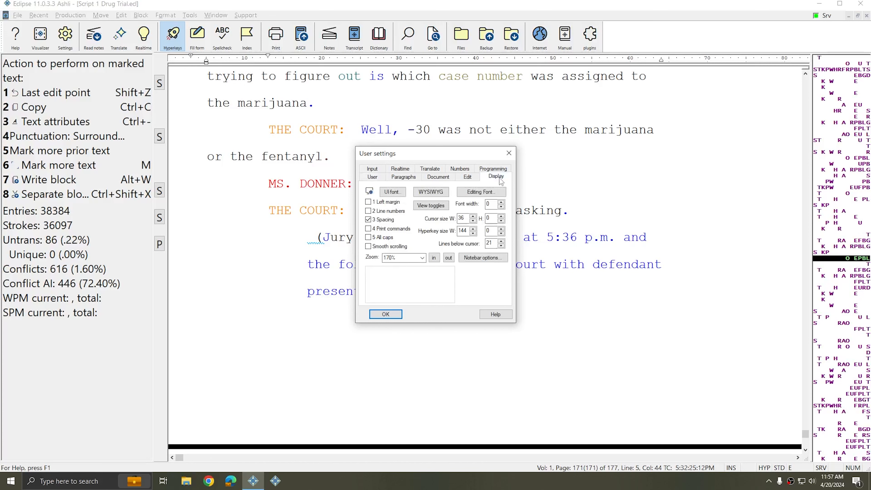
left_click(392, 229)
left_click(385, 314)
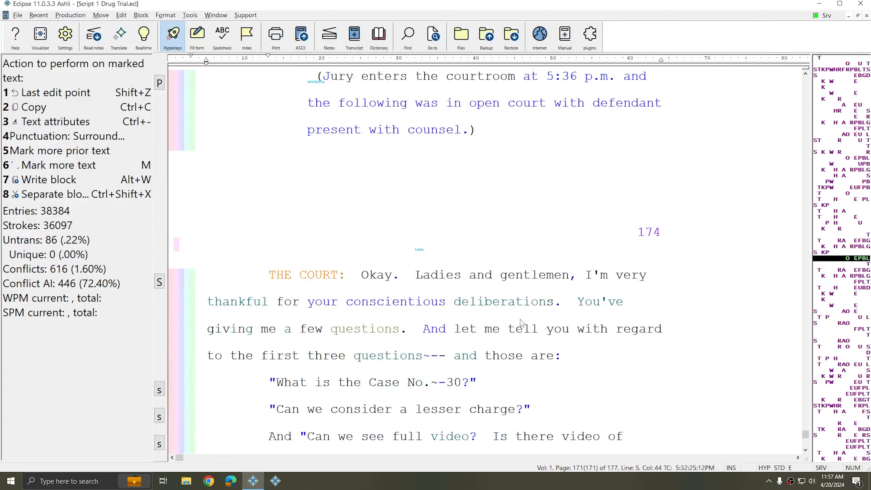
Step: Examine the print commands on pages 172 to 175, including the line holding the screenshot PNG file name
scroll(521, 323, "down", 15)
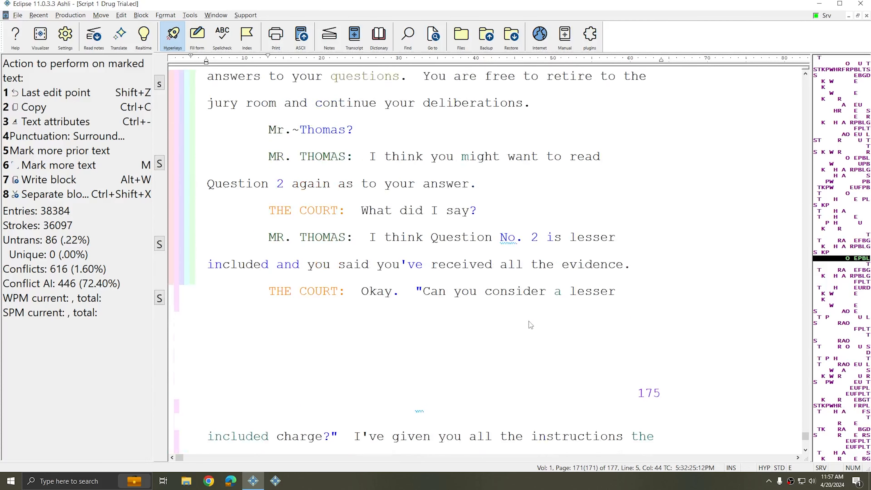
scroll(528, 322, "up", 15)
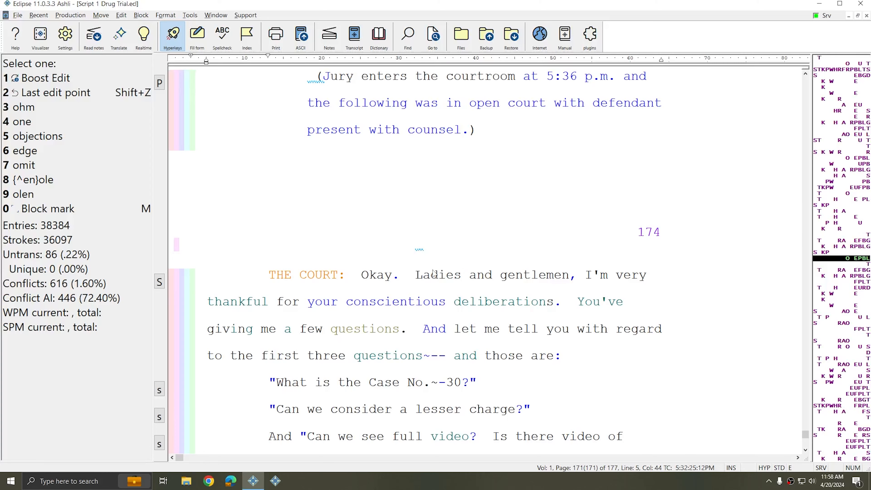
scroll(422, 251, "up", 5)
scroll(476, 298, "up", 10)
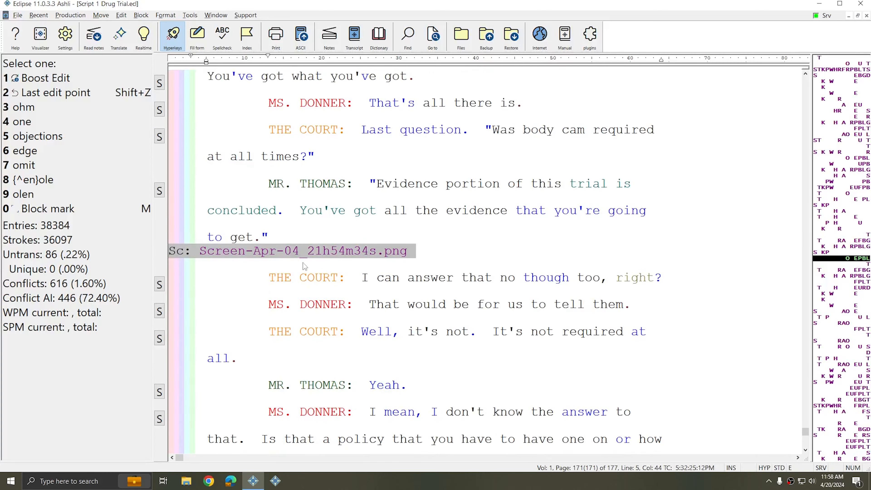
left_click(207, 246)
left_click_drag(192, 249, 412, 252)
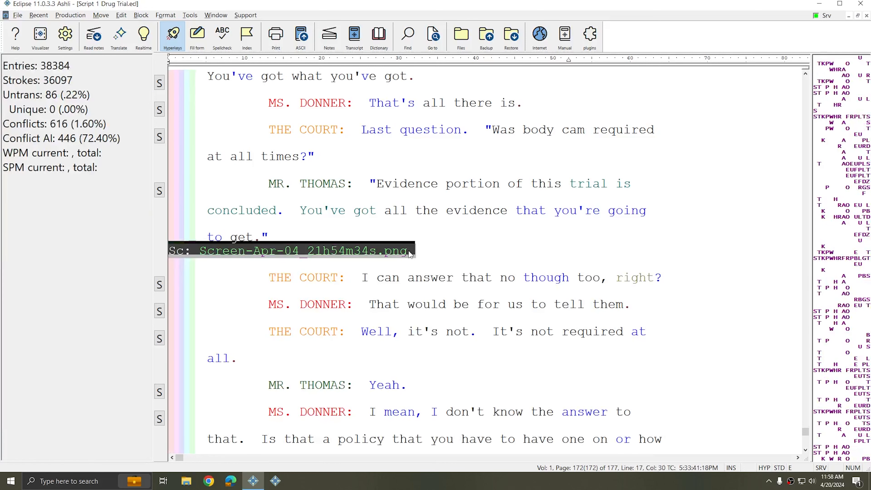
left_click(447, 255)
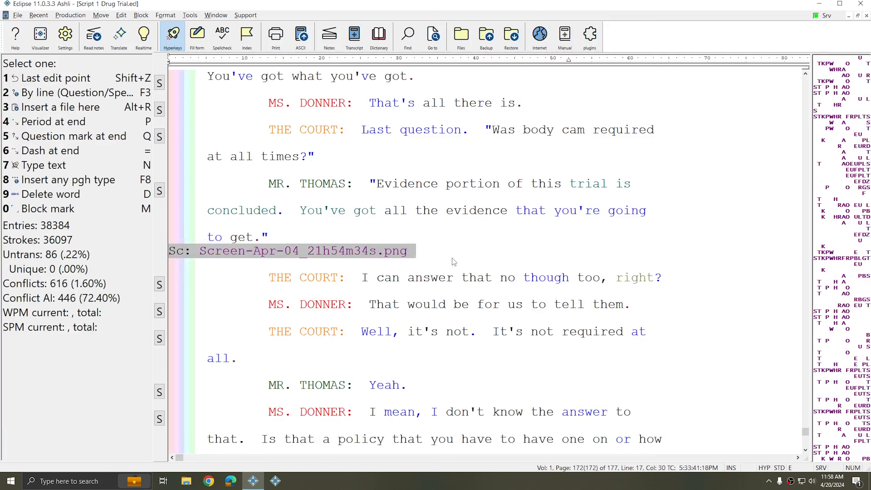
Step: Compare the page headers and index command lines on pages 169 to 172
scroll(391, 257, "up", 1)
scroll(474, 297, "up", 20)
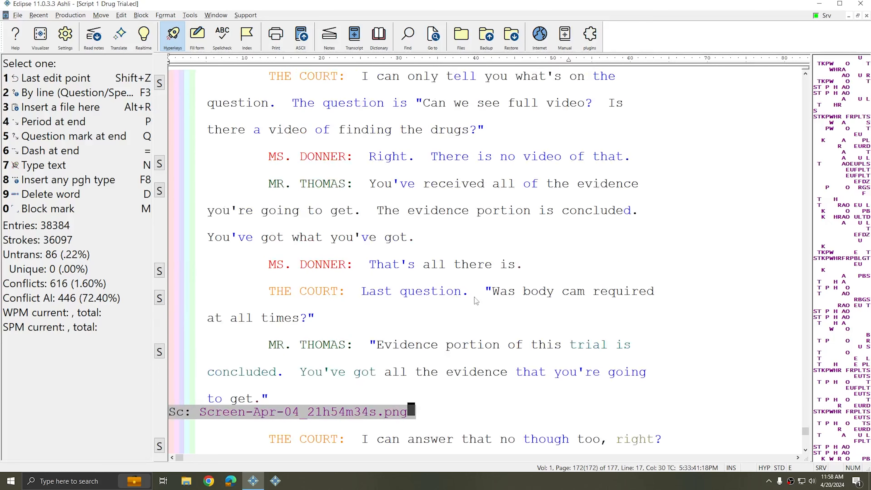
scroll(478, 297, "up", 20)
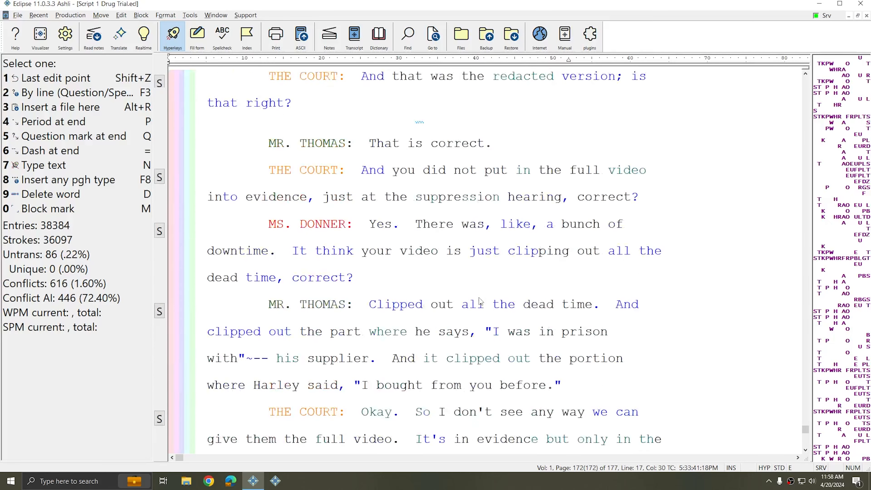
scroll(486, 304, "up", 20)
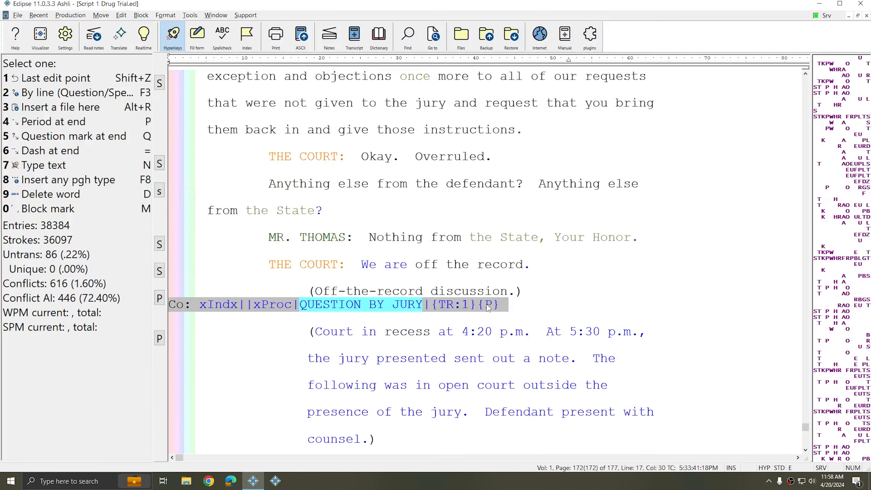
scroll(477, 324, "up", 15)
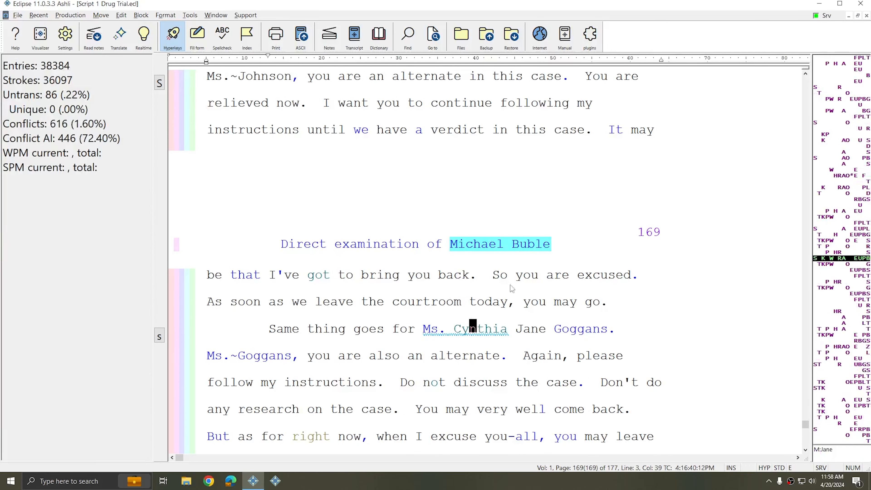
left_click(479, 328)
scroll(435, 302, "down", 5)
scroll(435, 302, "down", 10)
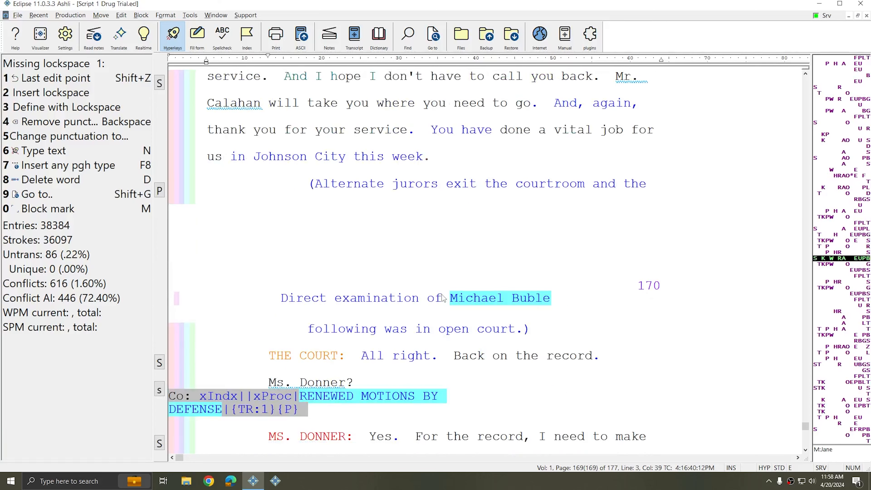
scroll(452, 295, "down", 6)
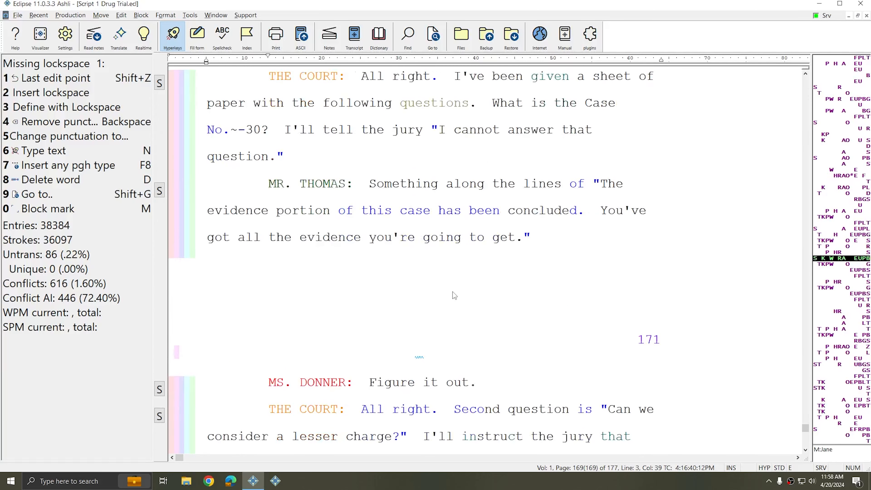
Step: Examine page 171 for the blank header line below THE COURT's "redacted version; is that right?"
left_click(437, 288)
scroll(441, 287, "down", 3)
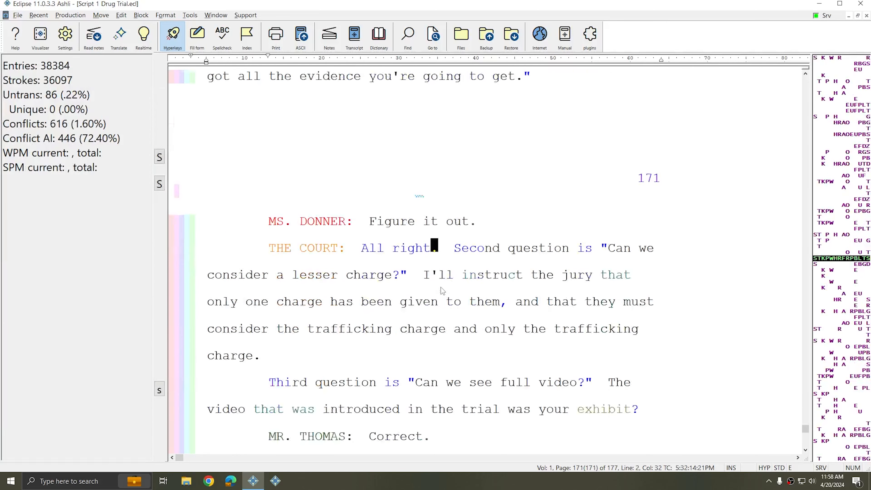
scroll(441, 290, "up", 3)
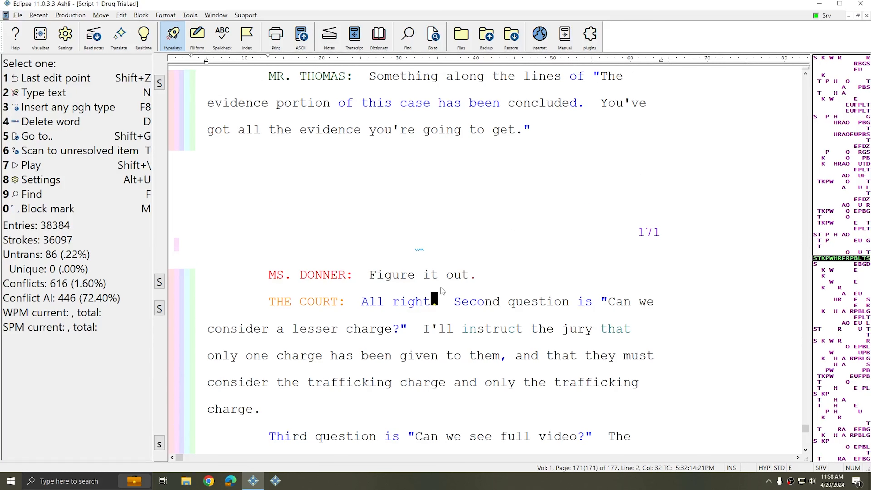
scroll(432, 271, "down", 4)
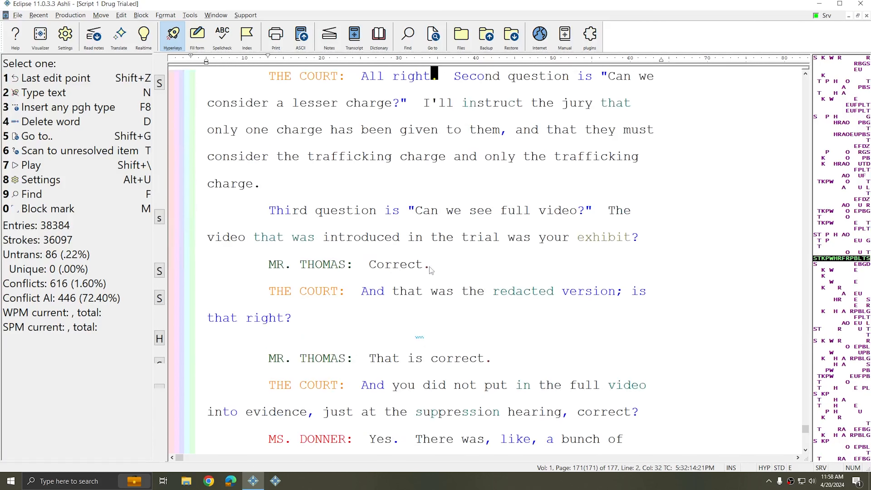
left_click(433, 231)
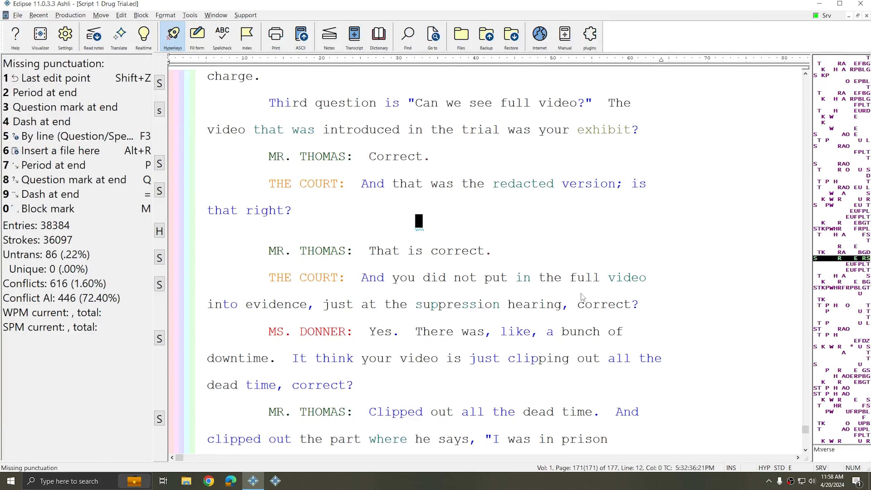
scroll(582, 297, "up", 3)
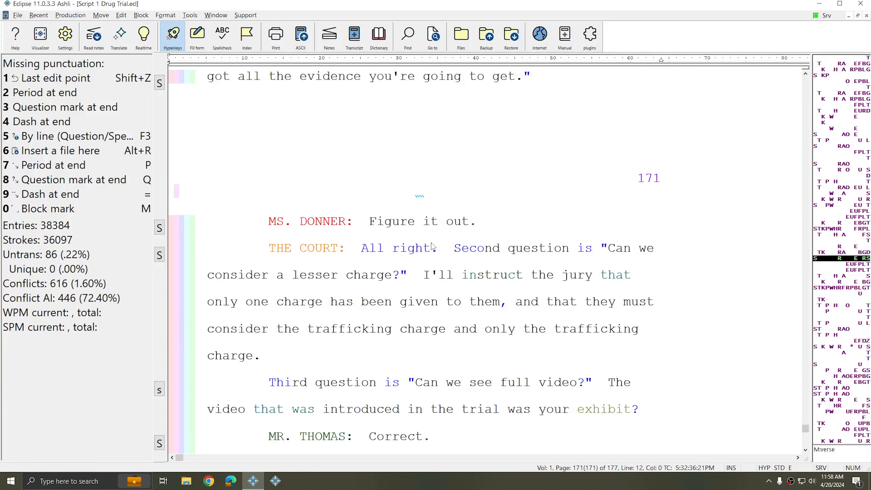
scroll(438, 239, "down", 2)
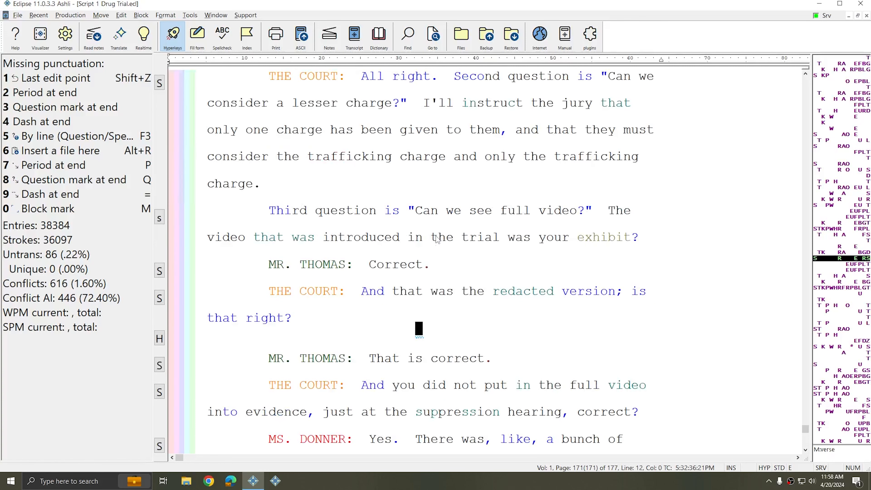
scroll(399, 272, "down", 1)
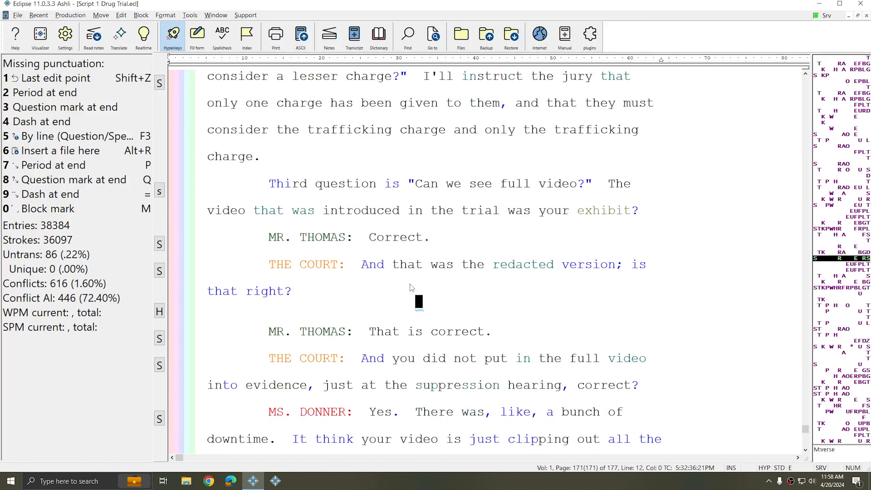
scroll(562, 363, "down", 3)
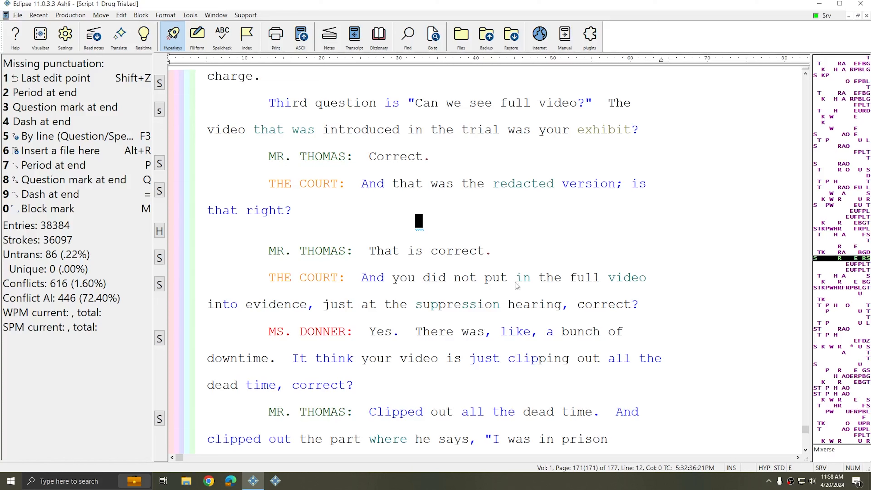
Step: Starting from THE COURT's "We are off the record" on page 170, search forward for the next Header print command
scroll(517, 287, "up", 3)
left_click(471, 210)
scroll(463, 291, "up", 3)
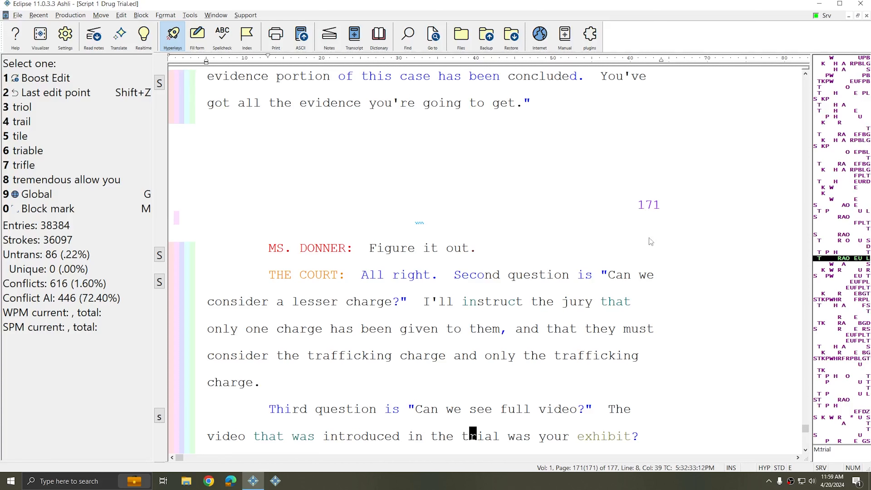
scroll(504, 253, "up", 2)
scroll(504, 253, "up", 4)
left_click(429, 116)
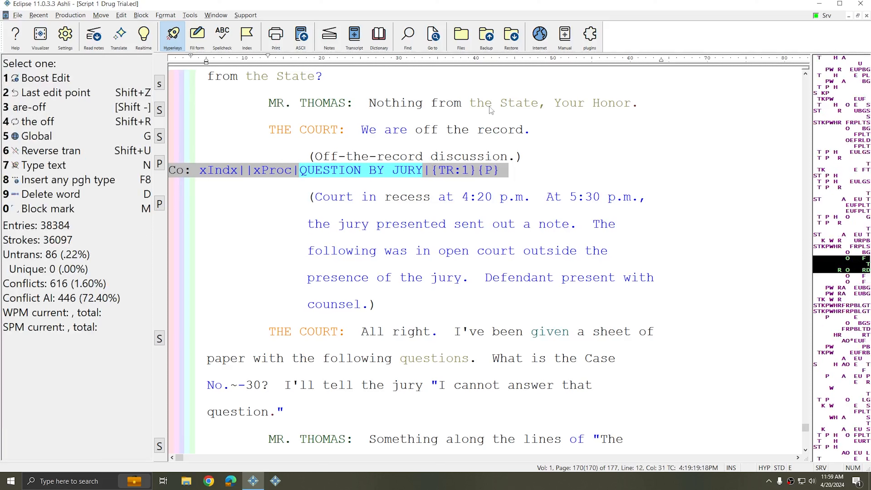
key("ctrl+f")
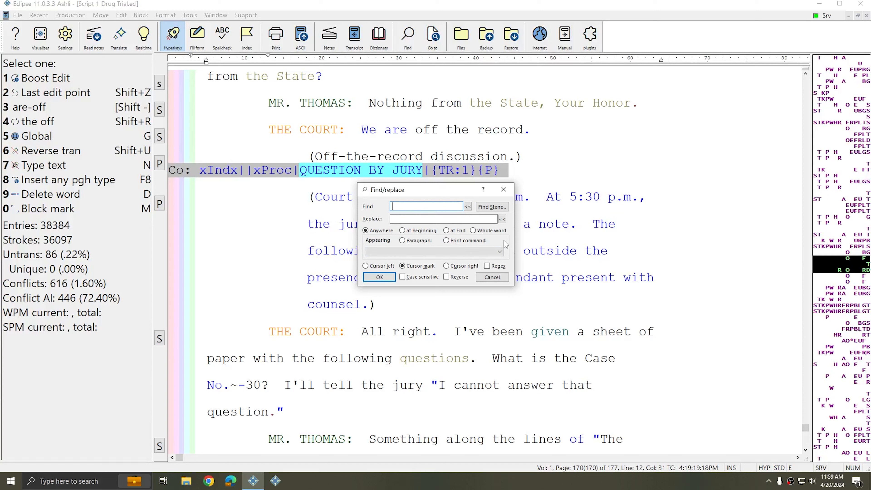
key("alt+n")
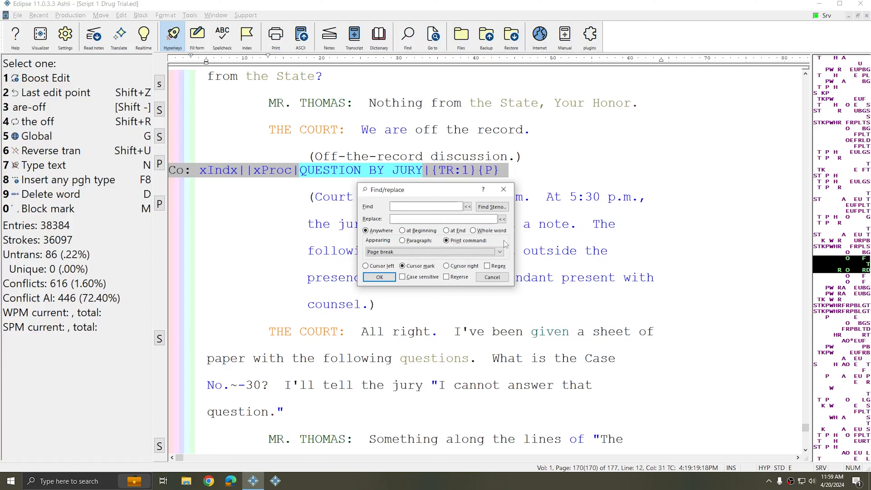
key("Down")
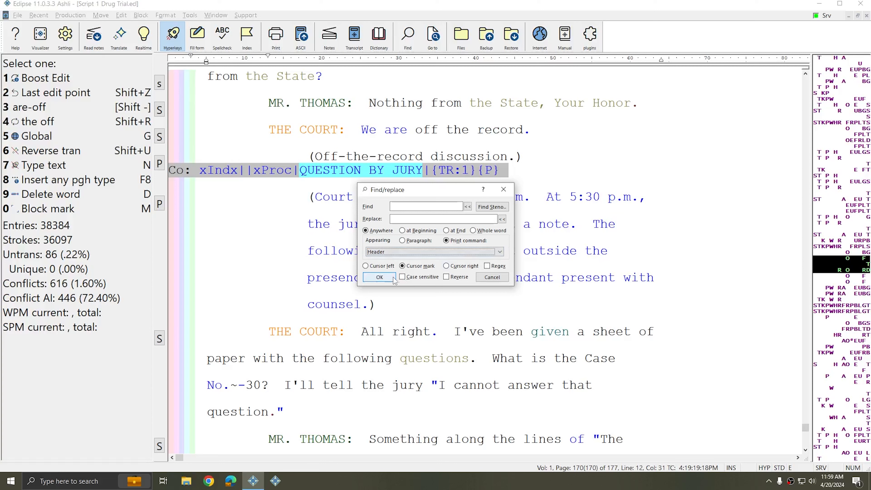
left_click(377, 278)
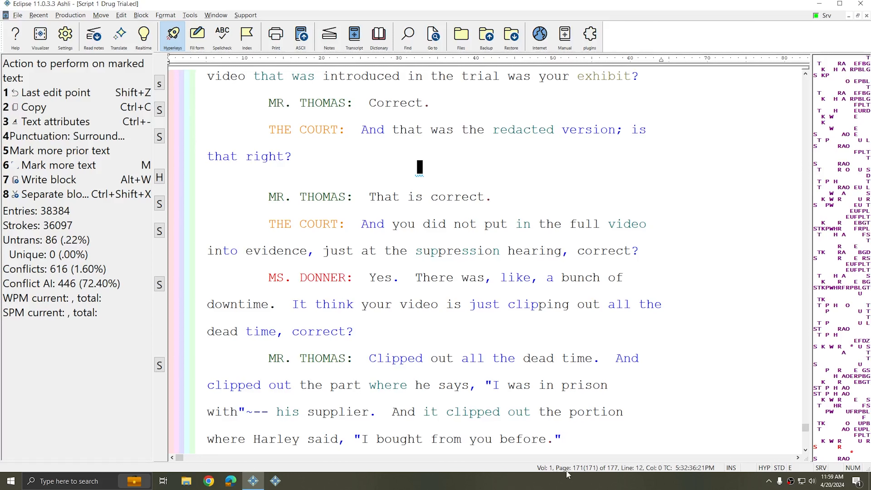
scroll(425, 216, "up", 1)
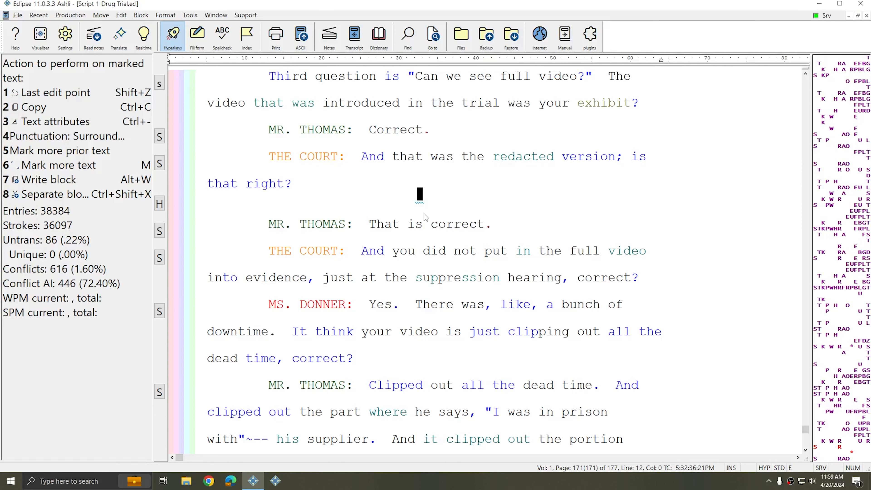
Step: Open the job report with its commands listed in order and enlarge its window to show more entries
left_click(510, 156)
scroll(580, 218, "up", 2)
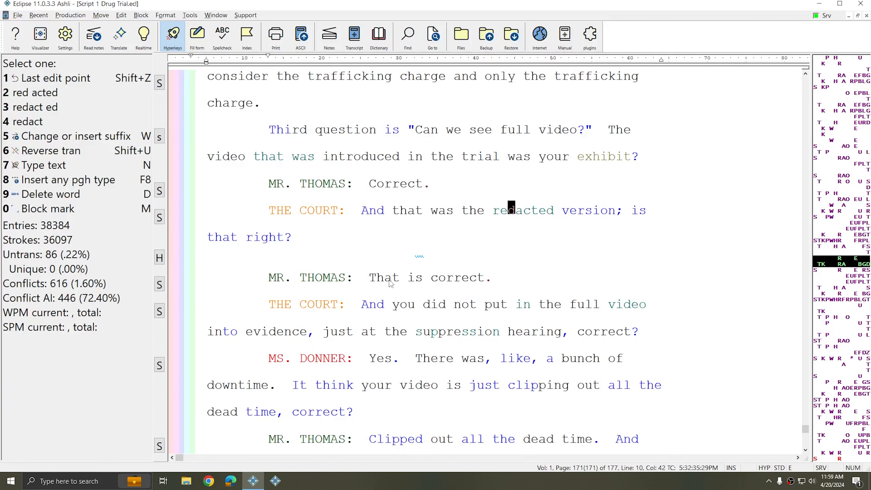
left_click(186, 15)
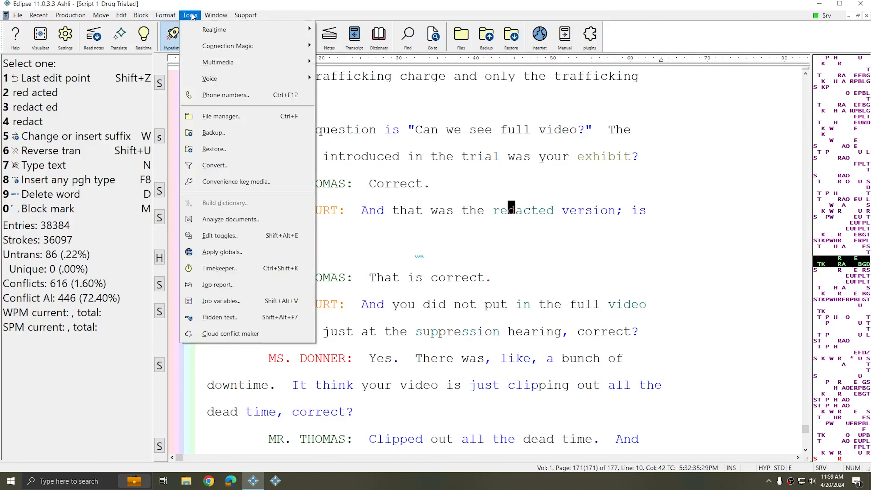
left_click(234, 285)
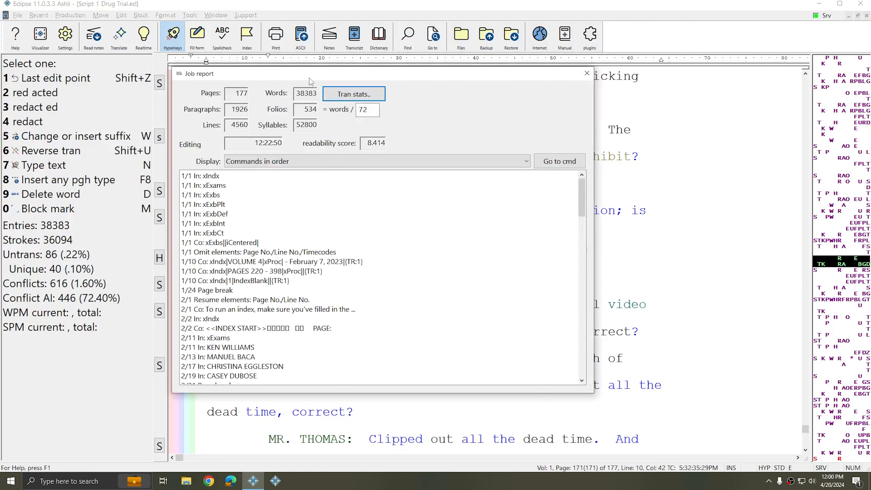
left_click_drag(307, 68, 309, 11)
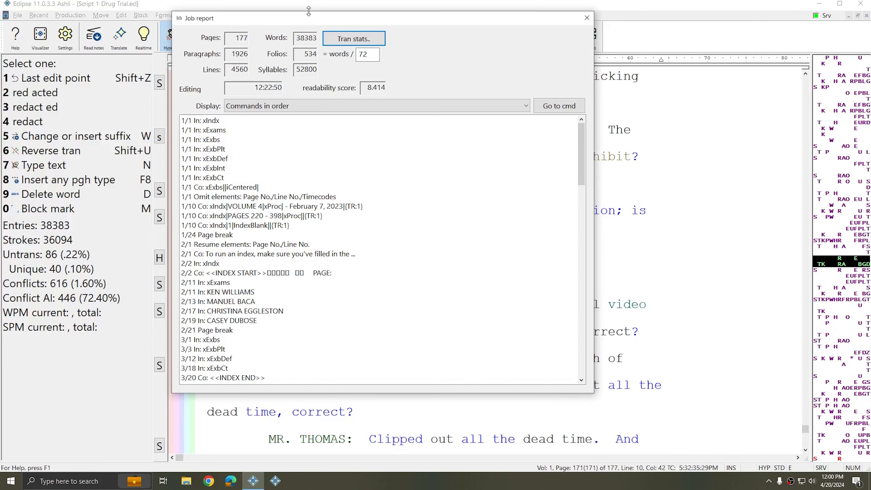
scroll(394, 199, "down", 3)
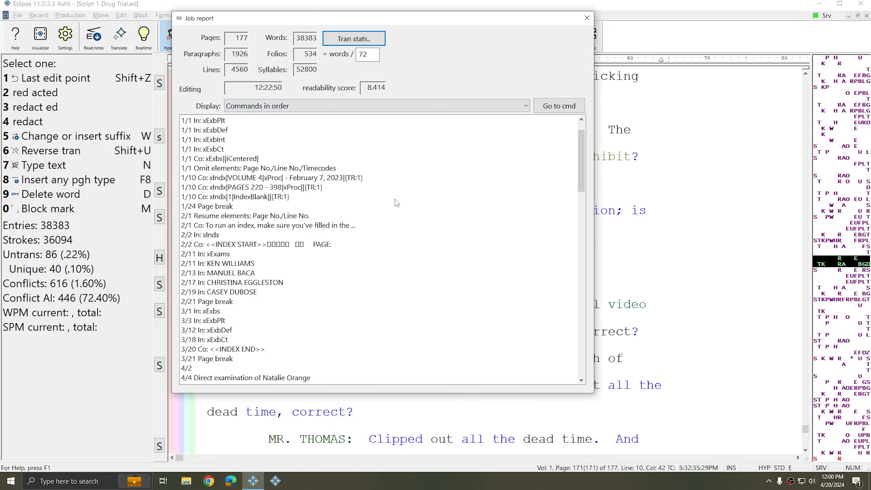
Step: Compare the blank command entry at 4/2 with the direct examination header entry at 4/4 in the transcript
left_click(205, 312)
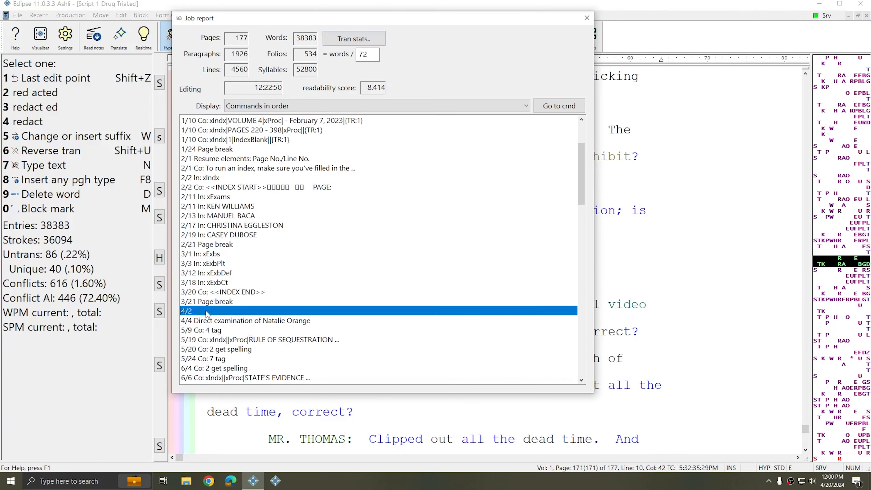
left_click_drag(348, 20, 552, 48)
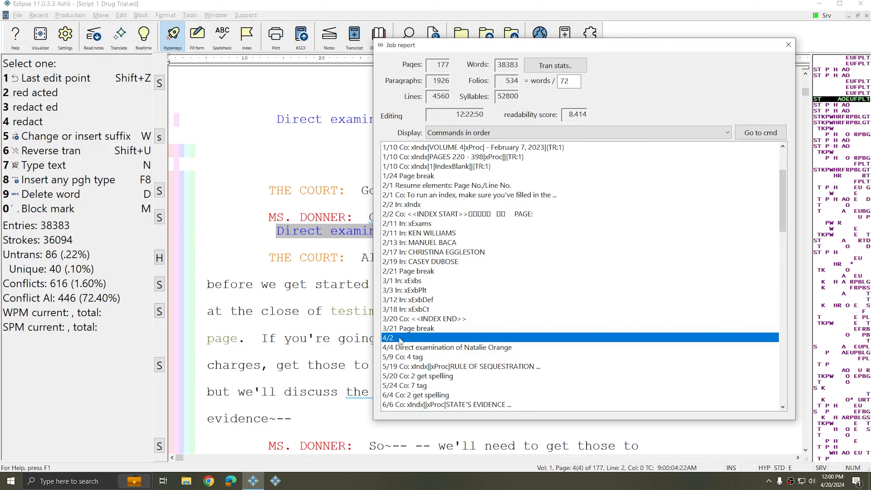
left_click(405, 348)
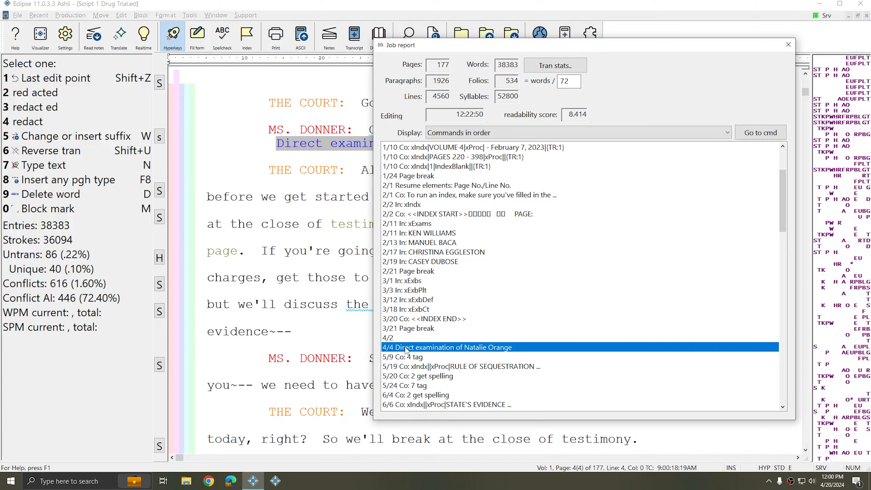
left_click(409, 339)
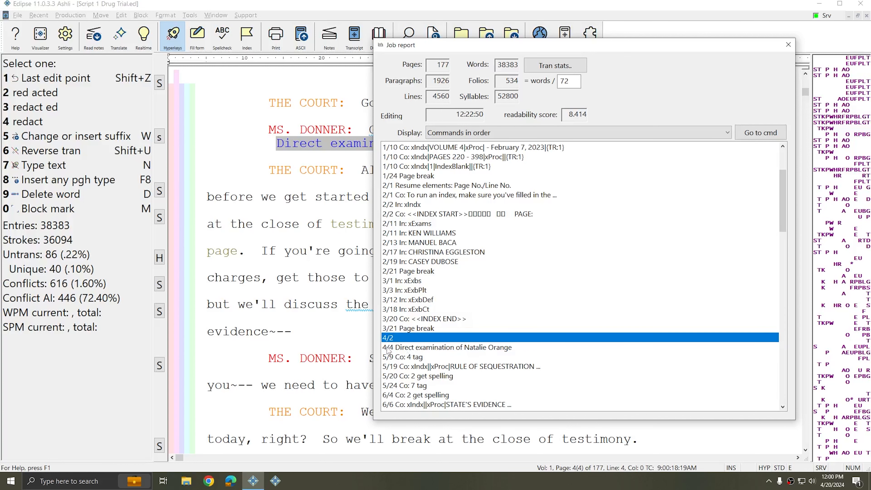
left_click(413, 349)
Step: Go to the blank 4/2 command and delete it from below the PROCEEDINGS heading on page 4
left_click(408, 338)
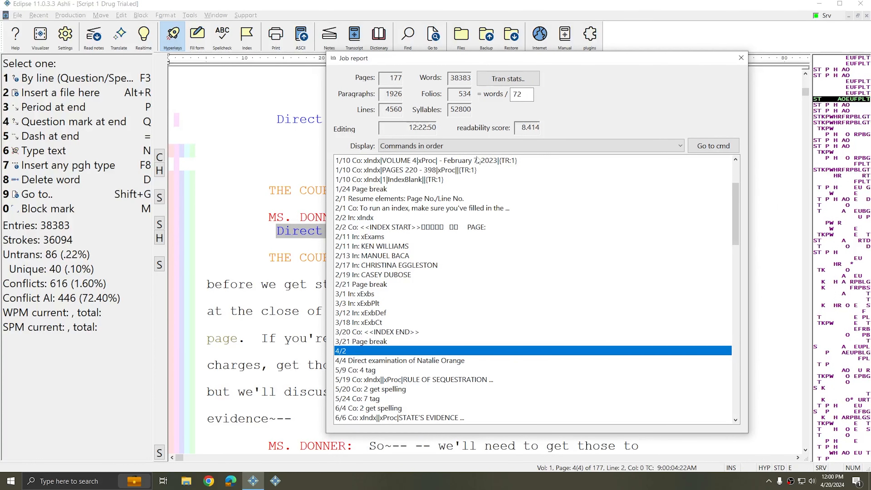
left_click_drag(489, 59, 479, 266)
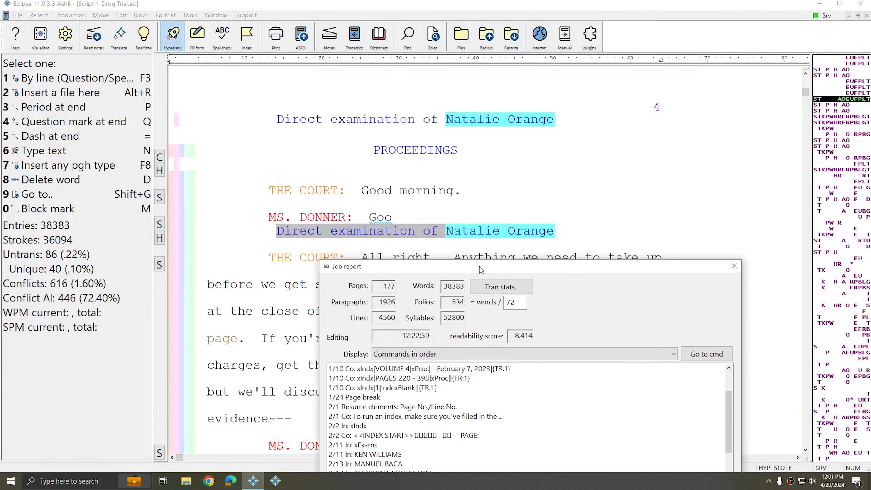
left_click(422, 163)
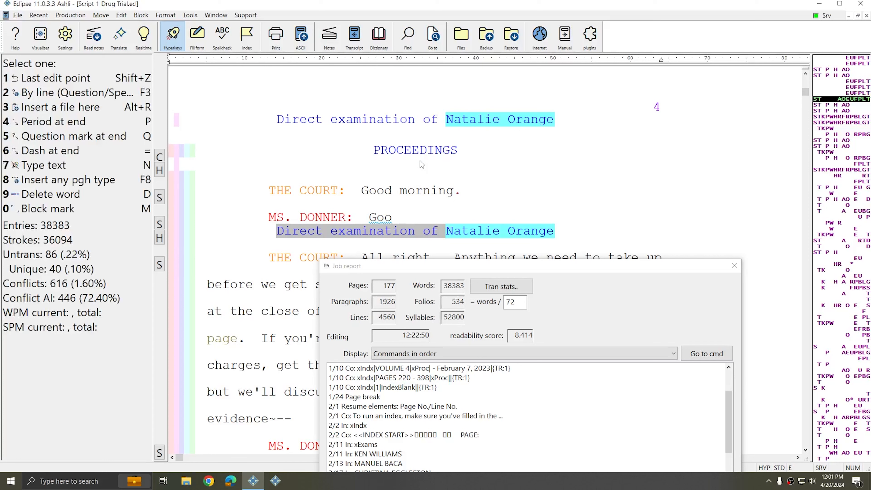
key("d")
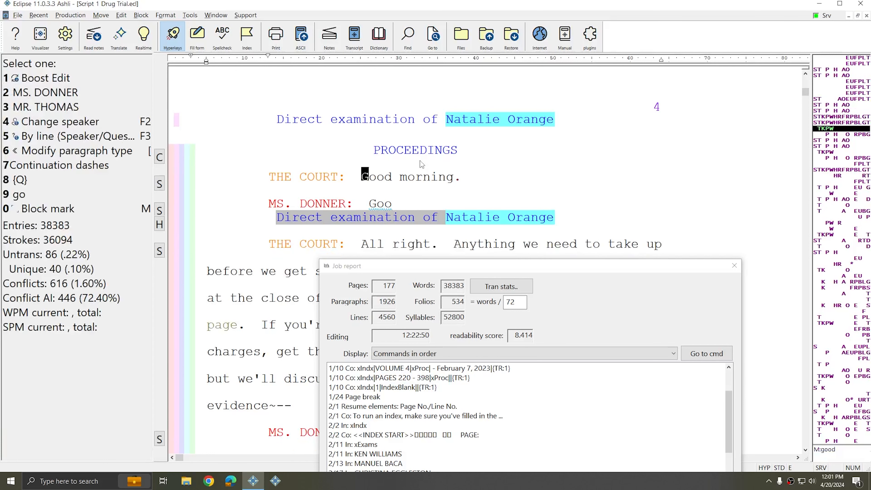
Step: Find the blank 171/12 command through the job report, delete it after "that right?", and check the page header above
left_click_drag(507, 266, 551, 57)
scroll(514, 295, "down", 4)
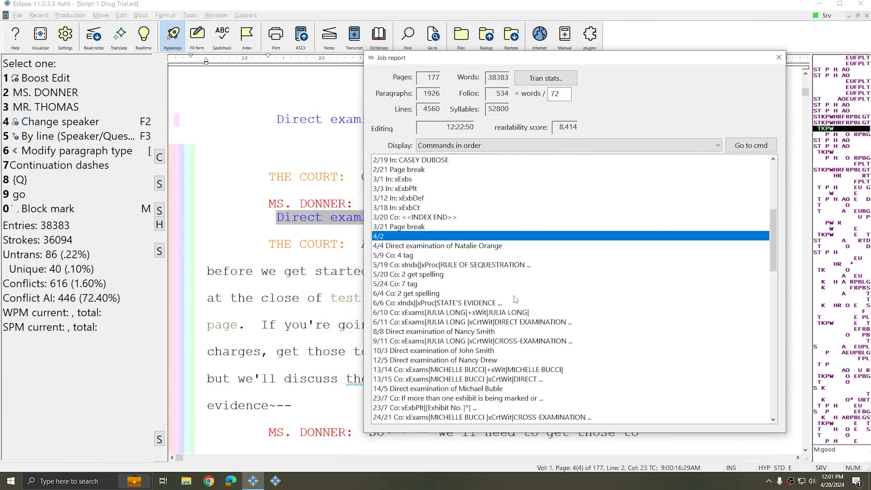
scroll(442, 263, "down", 1)
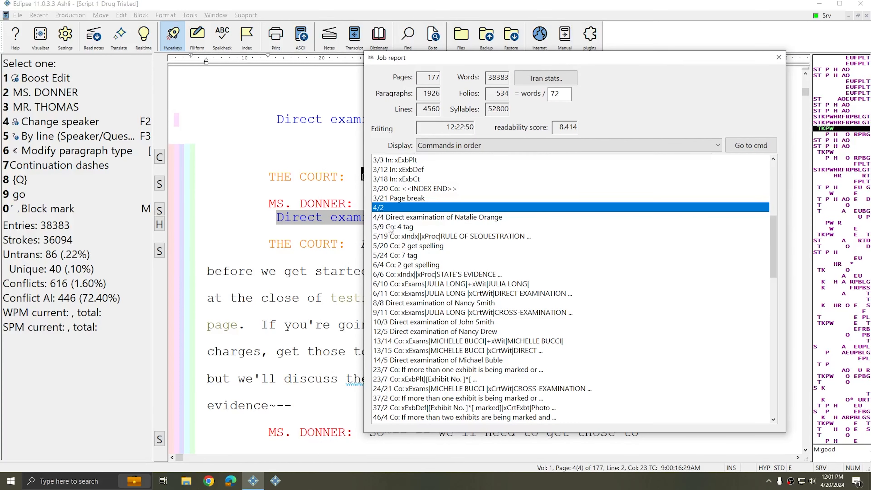
scroll(390, 229, "down", 1)
scroll(390, 229, "down", 4)
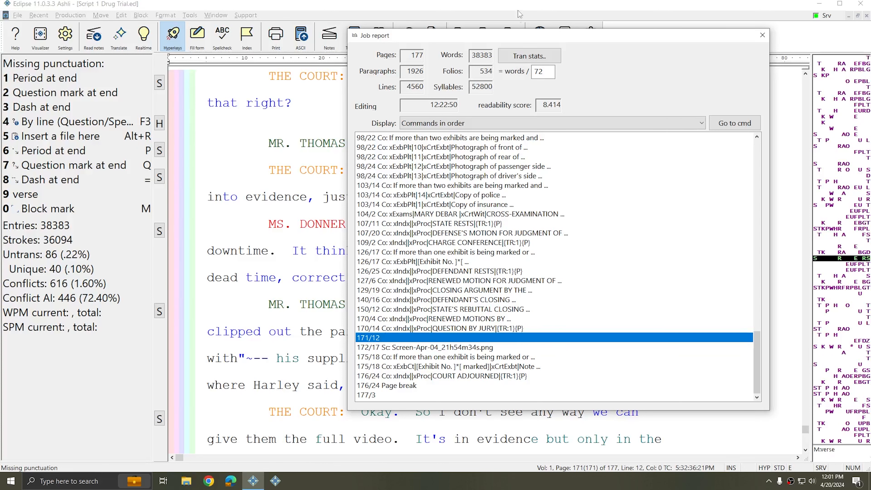
left_click_drag(503, 36, 727, 109)
left_click(422, 120)
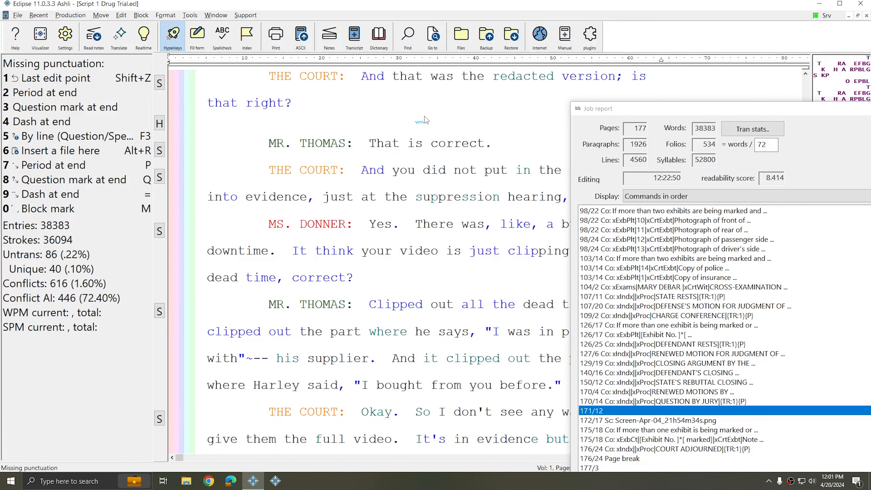
key("Delete")
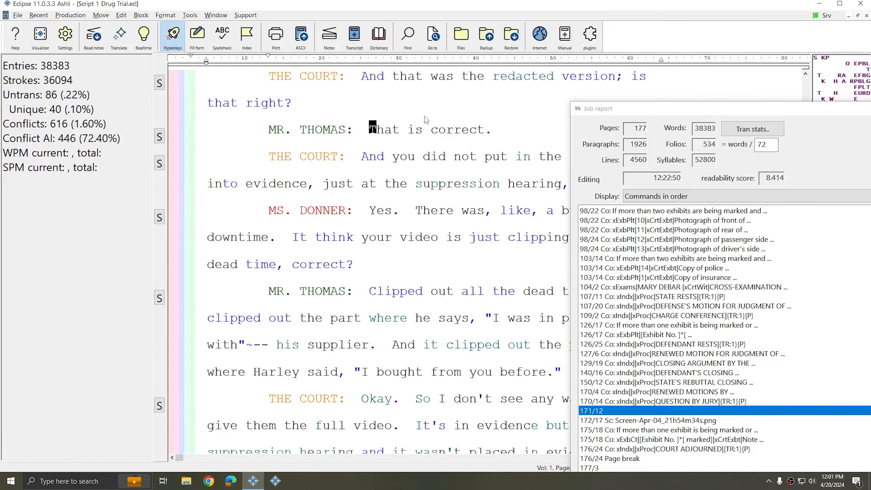
scroll(408, 178, "up", 2)
scroll(409, 191, "up", 3)
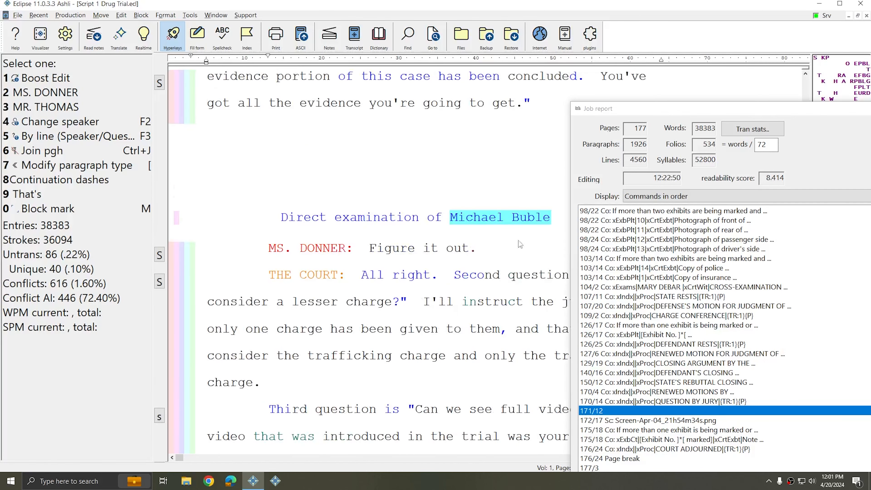
scroll(403, 230, "down", 4)
left_click(402, 233)
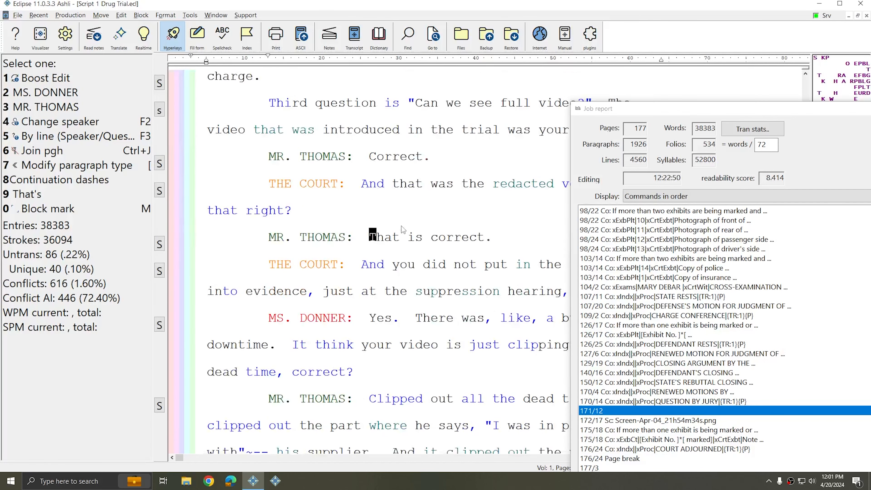
Step: Go to the blank 177/3 command below the CERTIFICATE heading on the last page
left_click_drag(708, 111, 655, 39)
left_click(577, 397)
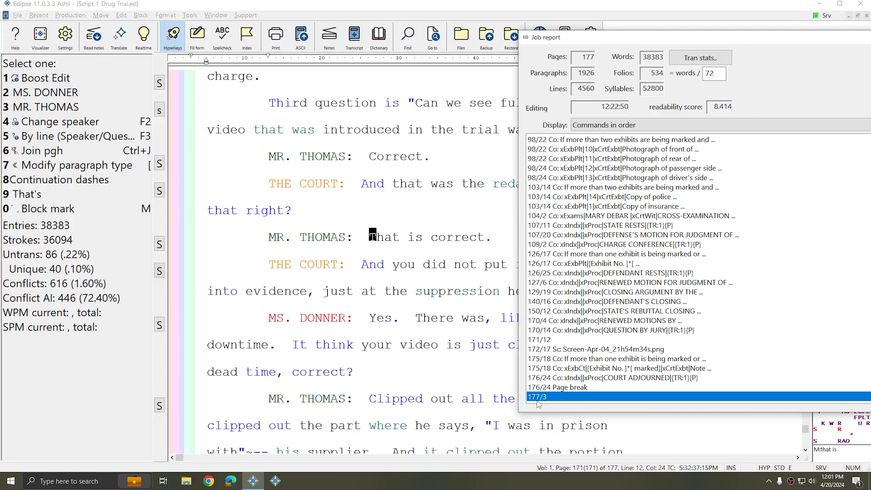
double_click(559, 398)
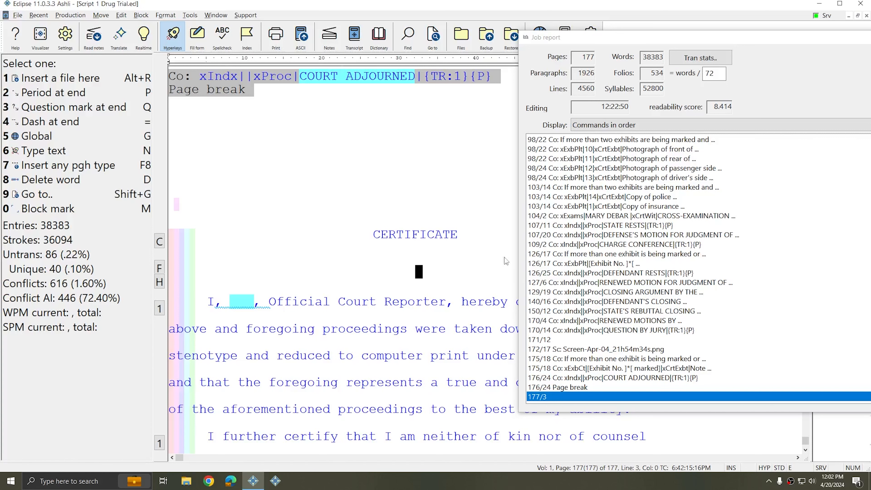
Step: Close the job report and reopen it to refresh the list of commands
left_click_drag(687, 42, 429, 60)
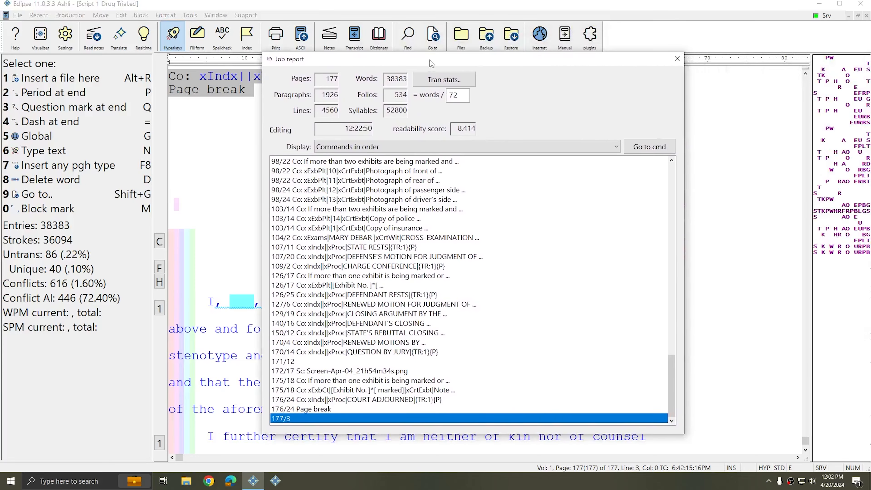
left_click(680, 60)
left_click(551, 353)
left_click(190, 16)
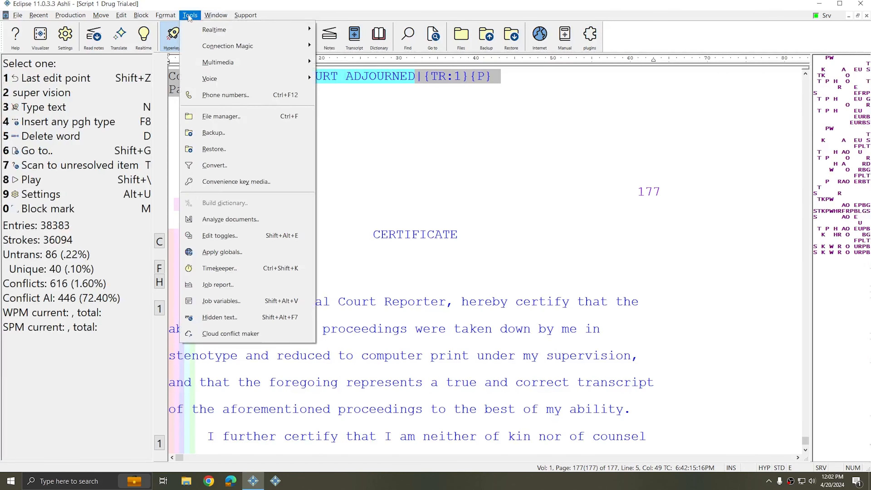
left_click(213, 284)
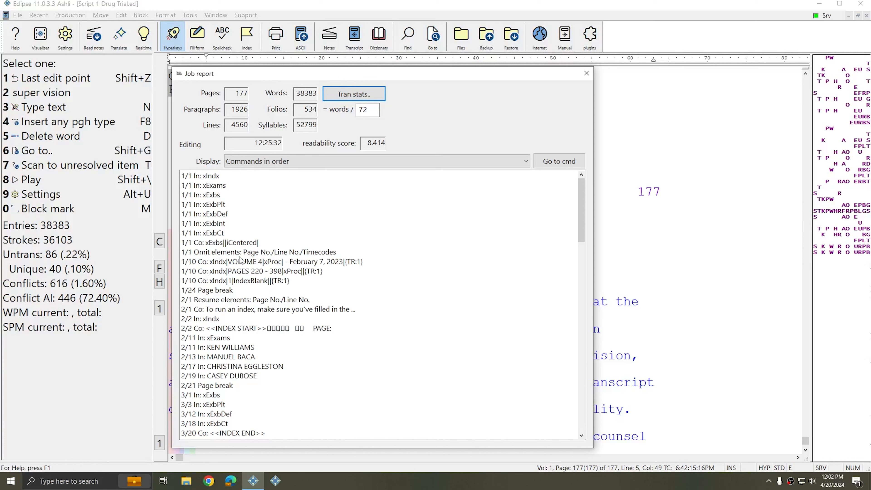
Step: Visit the direct examination header commands at 4/4, 8/8, 10/3, 12/5 and 14/5, and uncover the page 14 text
scroll(241, 259, "down", 5)
left_click(273, 311)
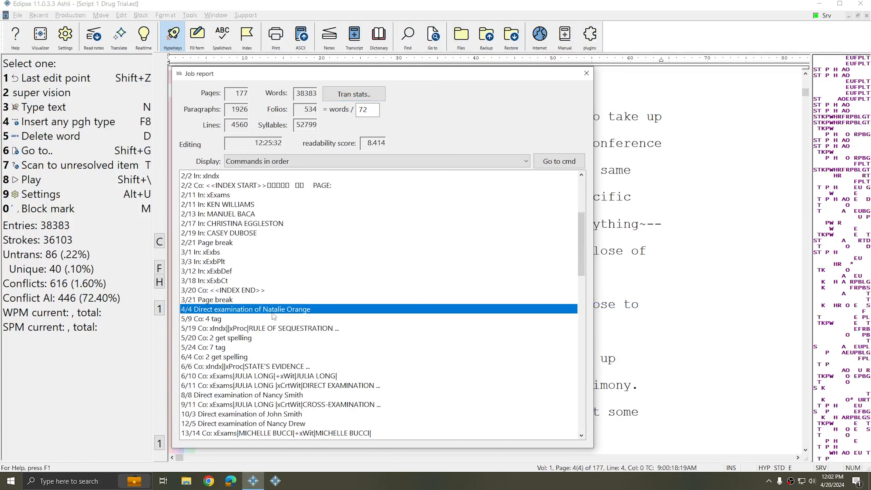
left_click(267, 395)
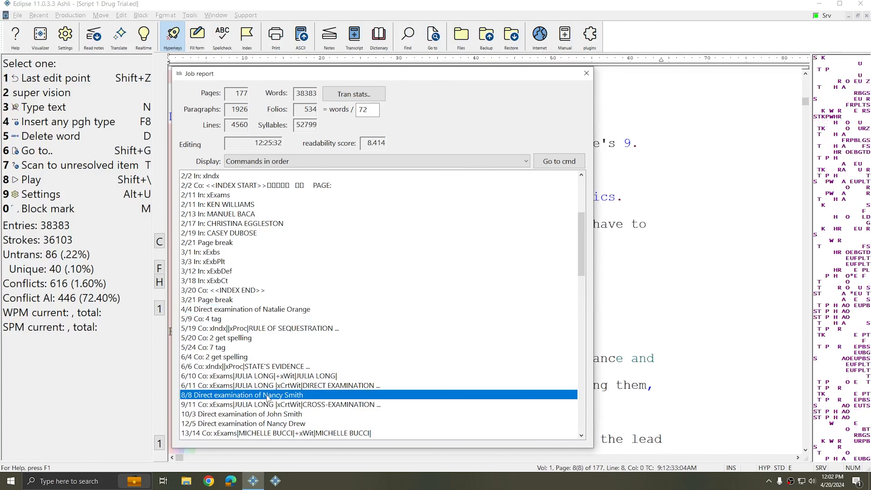
left_click(273, 414)
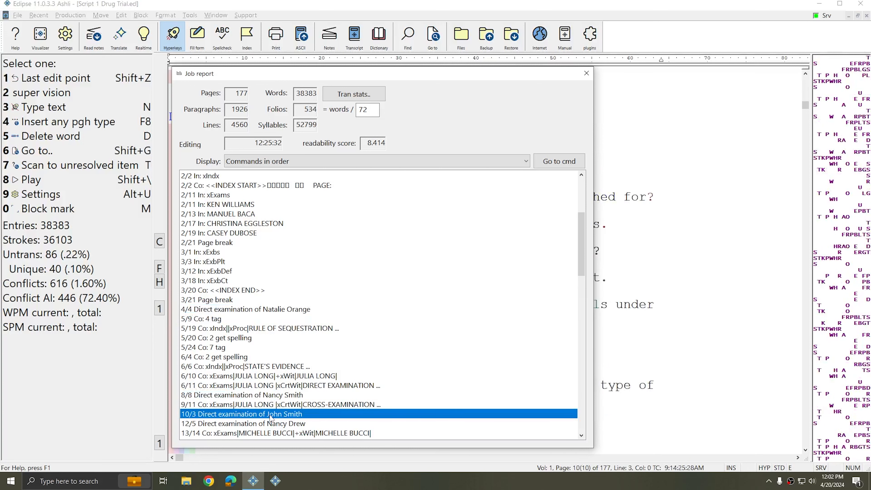
left_click(271, 425)
scroll(282, 406, "down", 8)
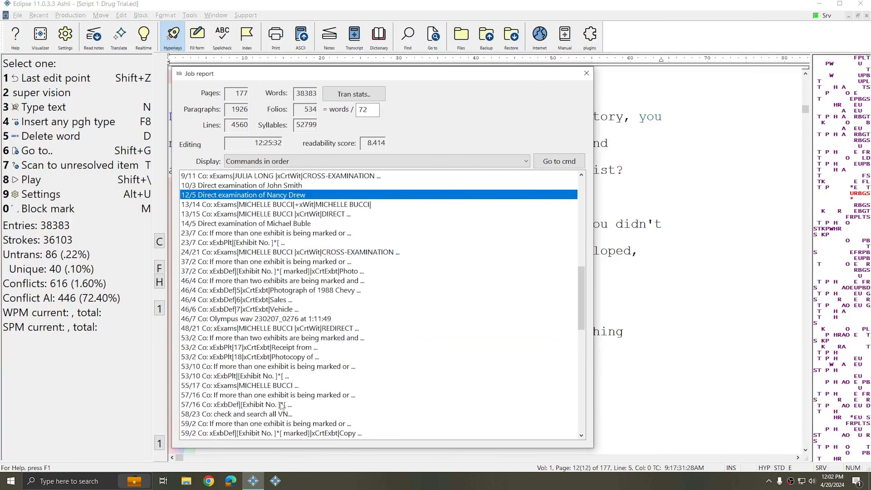
left_click(258, 224)
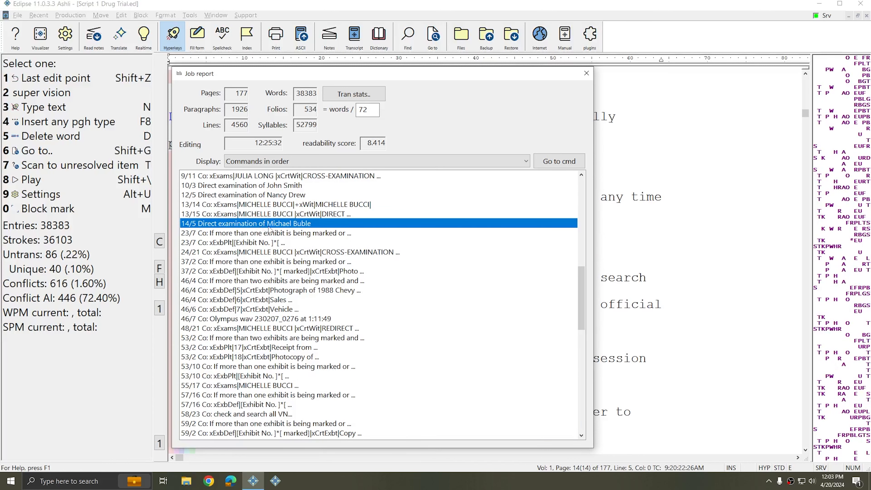
left_click_drag(386, 77, 716, 70)
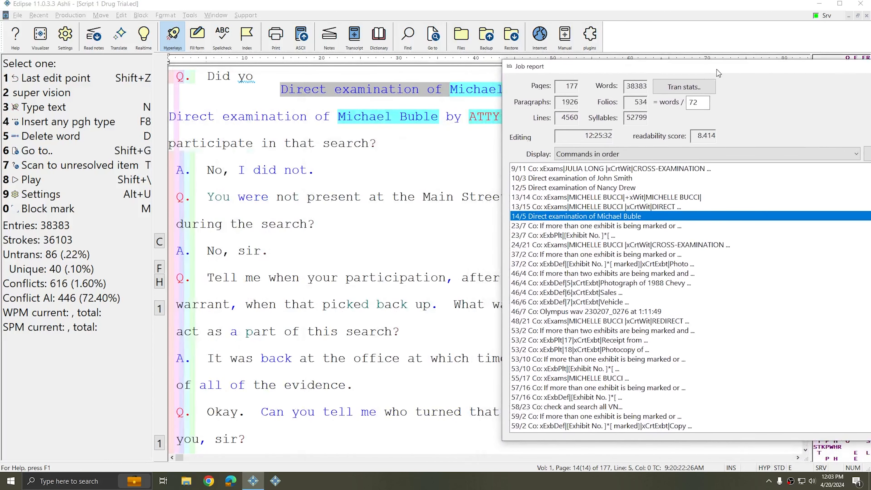
Step: Check the rest of the command list for blank entries and go to 177/3 on the CERTIFICATE page
scroll(637, 277, "down", 4)
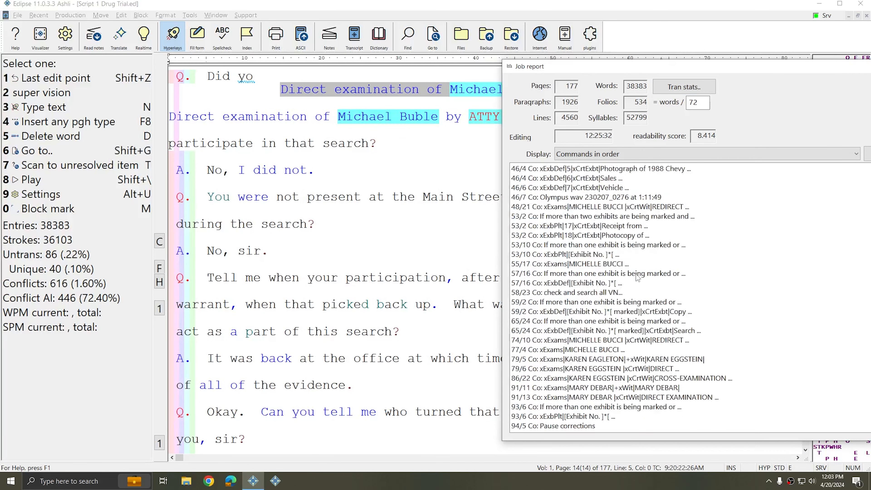
scroll(637, 278, "down", 10)
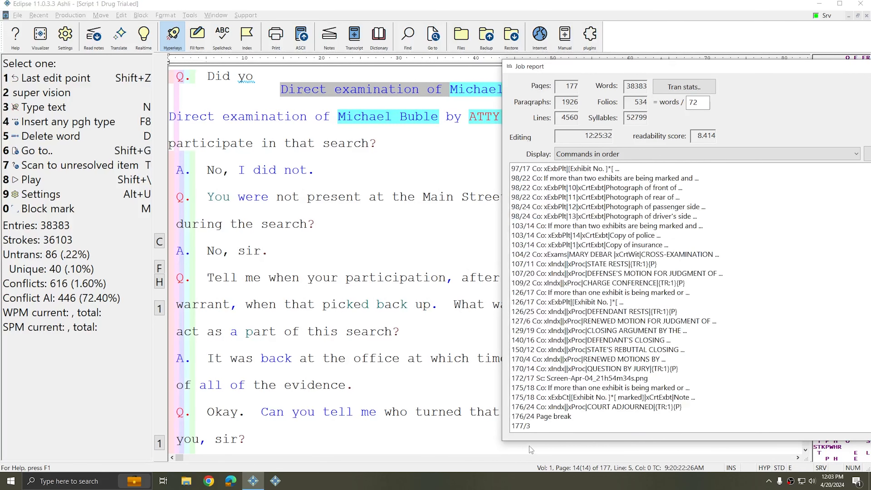
double_click(523, 427)
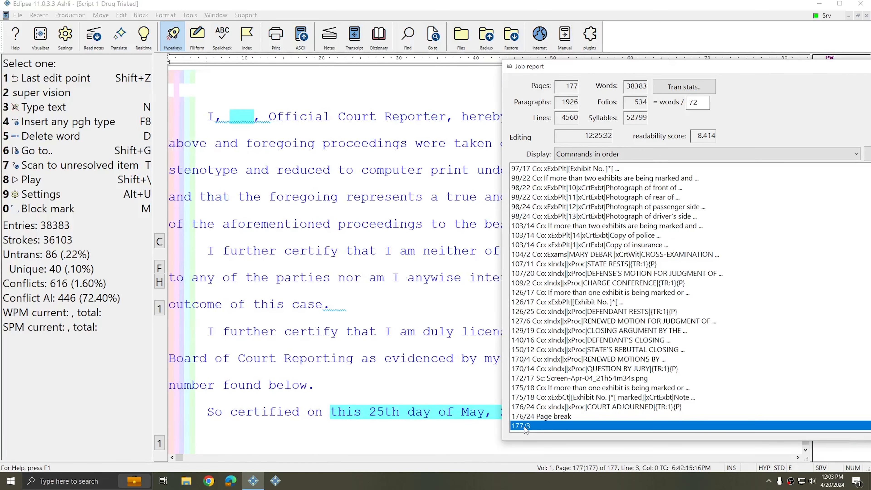
scroll(335, 159, "up", 1)
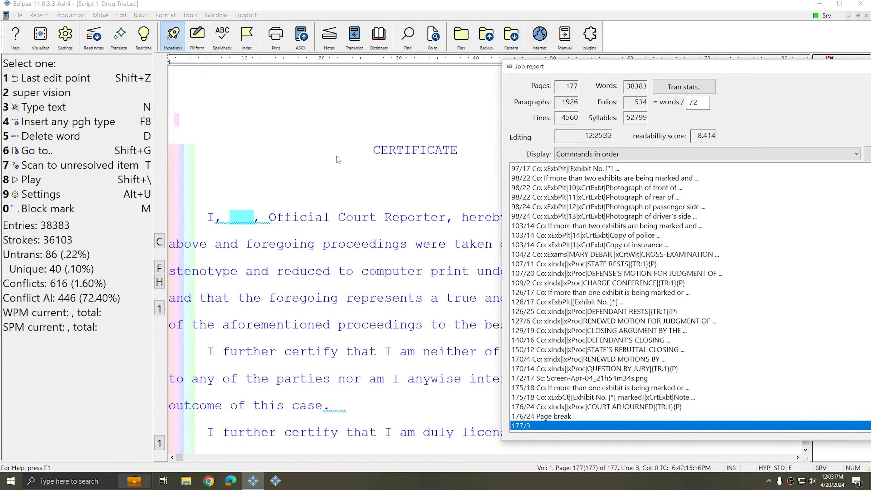
Step: List the job report's commands alphabetically and find the group of direct examination headers
left_click_drag(666, 71, 567, 71)
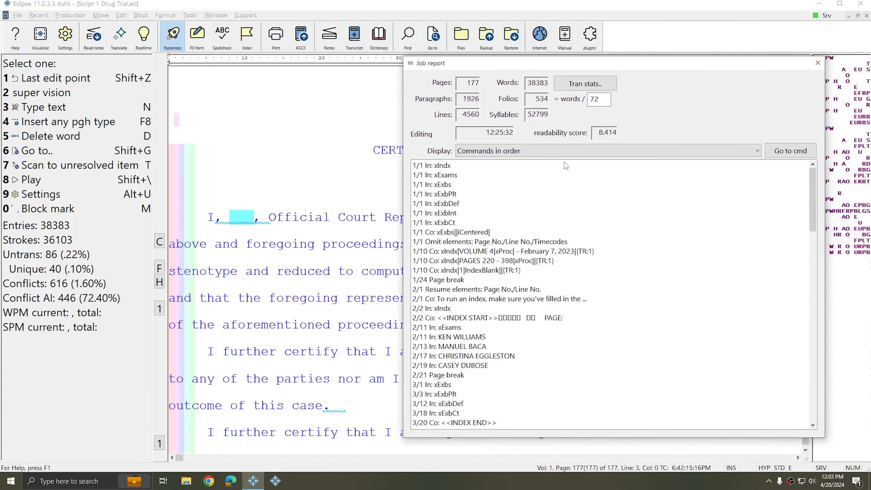
left_click(554, 153)
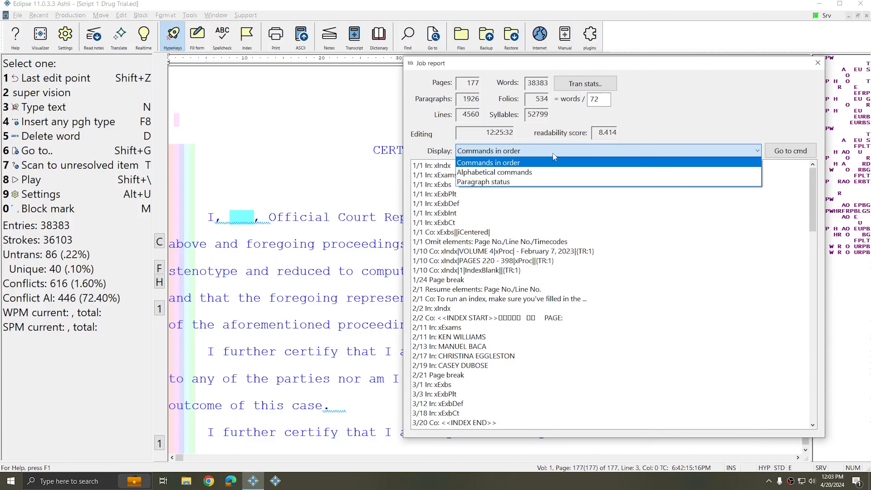
left_click(541, 172)
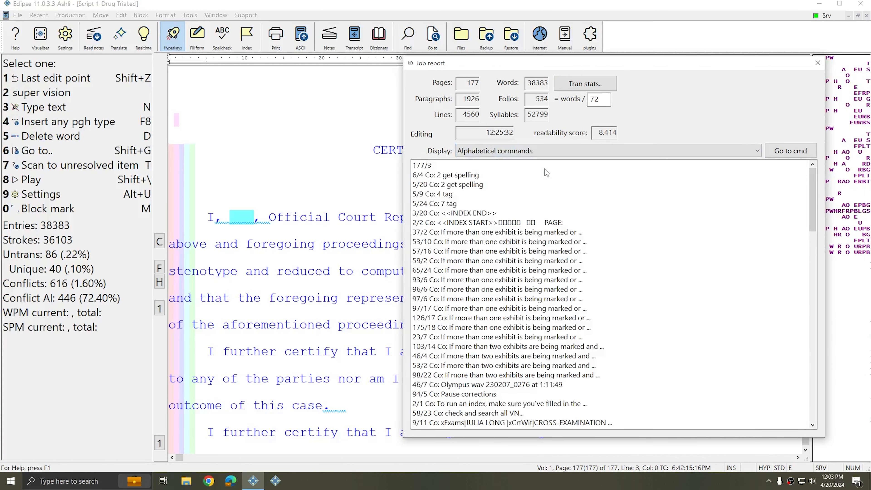
scroll(567, 197, "down", 15)
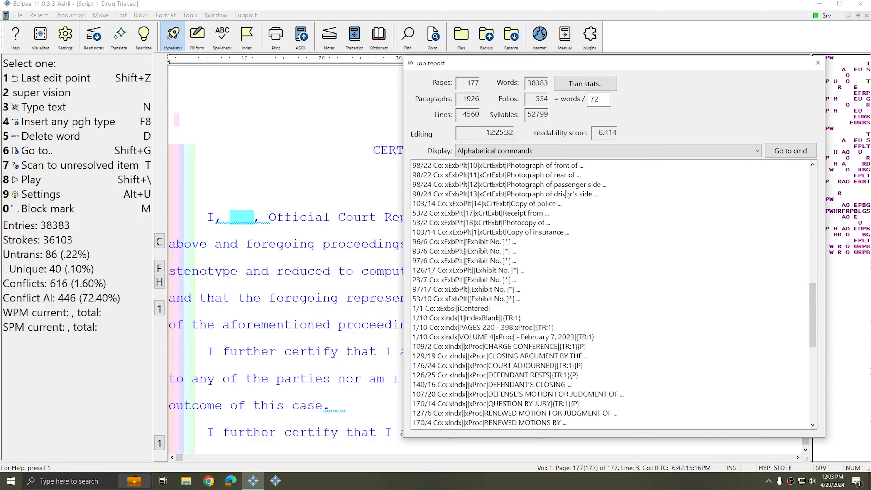
scroll(565, 194, "down", 3)
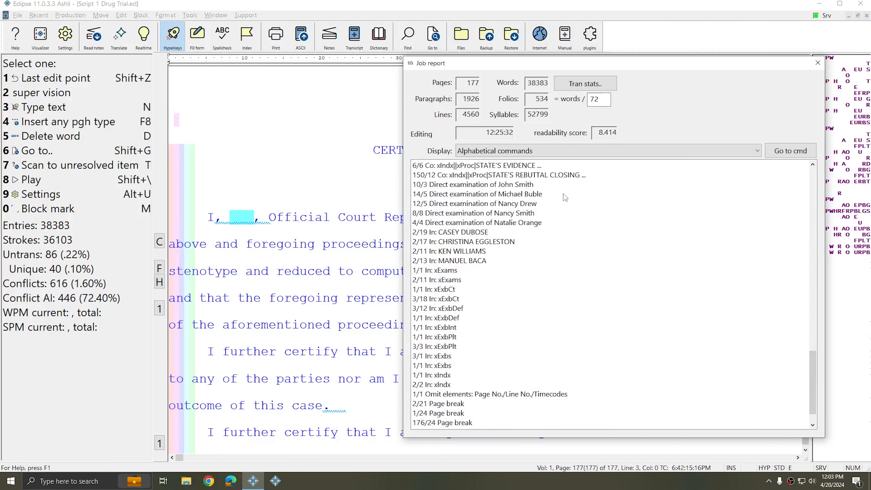
Step: Visit the direct examination headers at 10/3, 14/5, 12/5, 8/8 and 4/4, and the blank 177/3 command heading the list
left_click(460, 185)
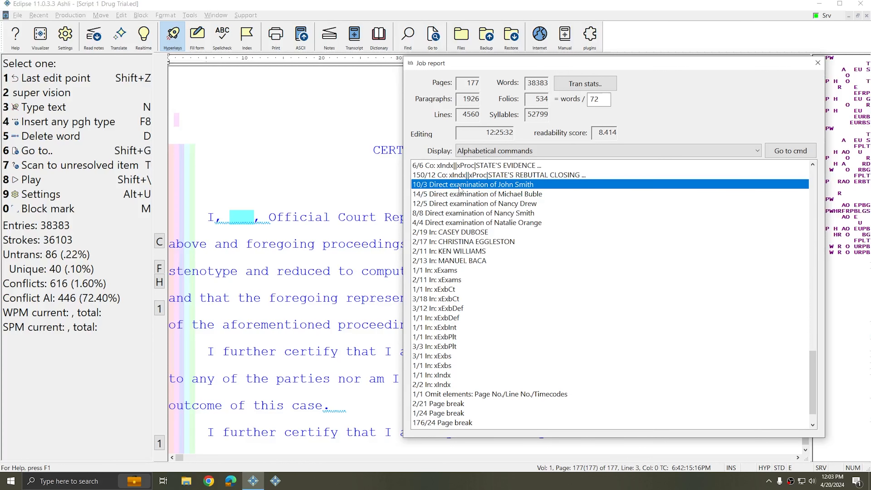
left_click(460, 188)
left_click(455, 194)
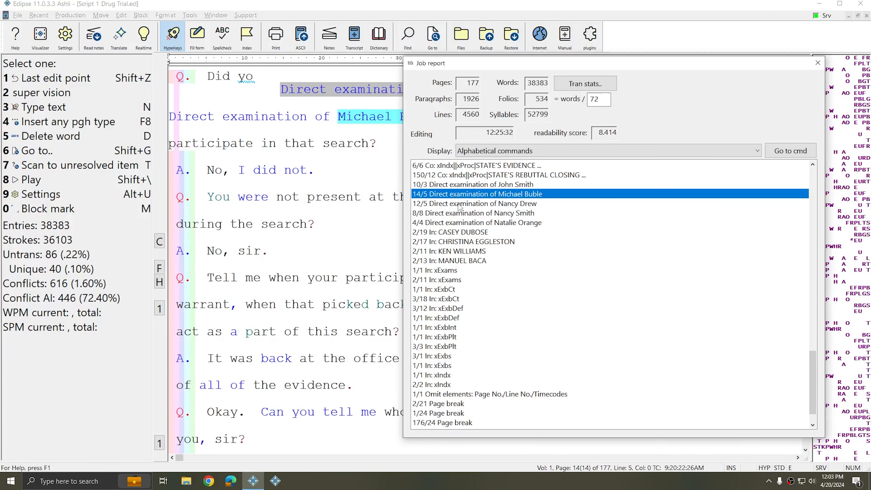
left_click(456, 204)
left_click(457, 213)
left_click(455, 223)
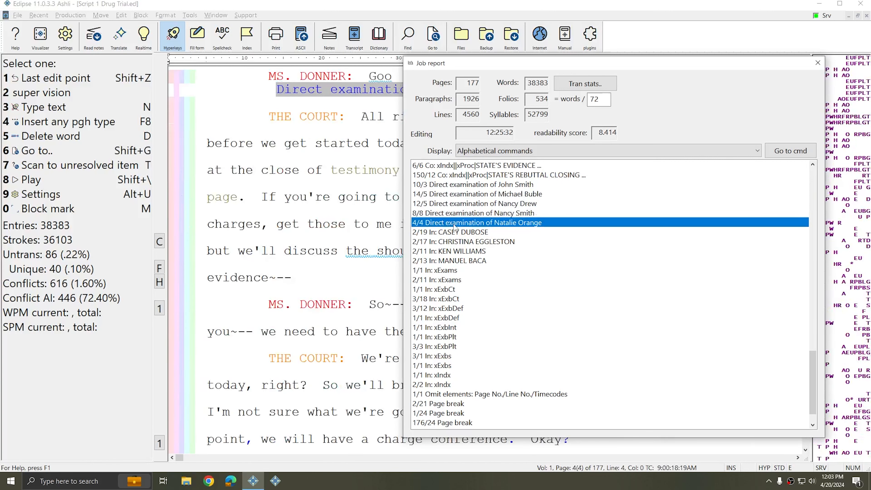
scroll(456, 206, "up", 20)
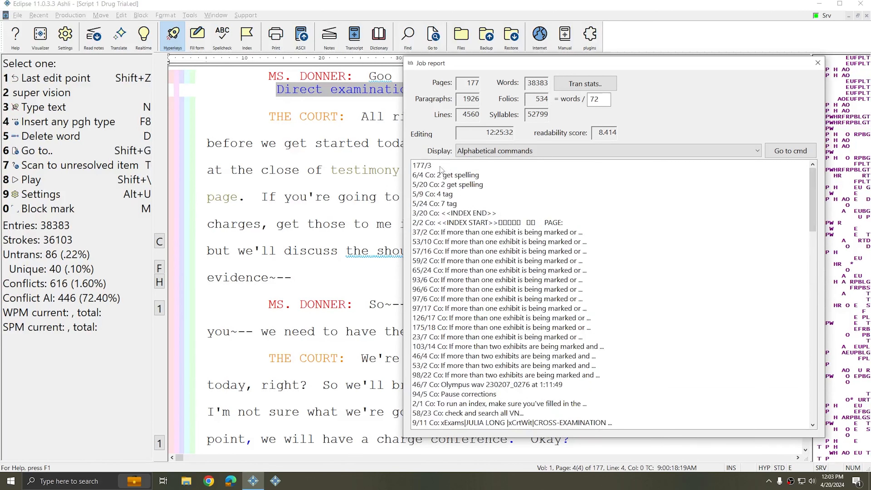
left_click(441, 166)
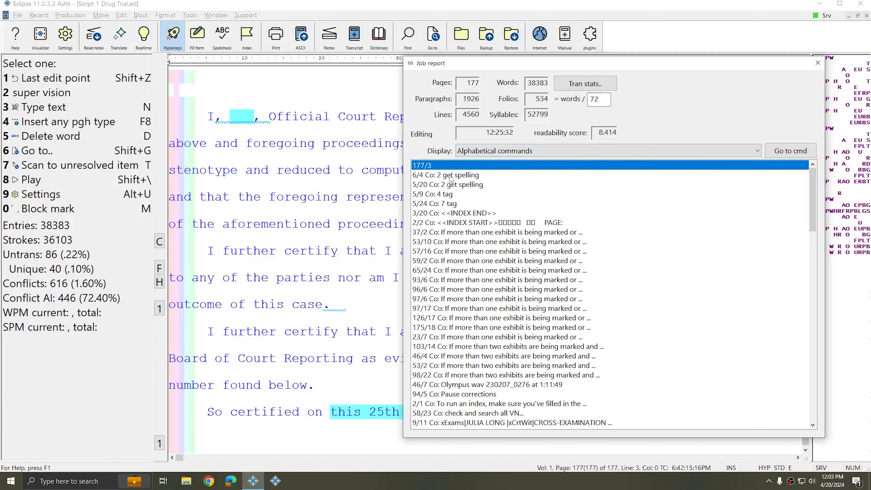
Step: Go to the direct examination headers at 14/5 and 8/8, and close the job report
scroll(446, 178, "down", 20)
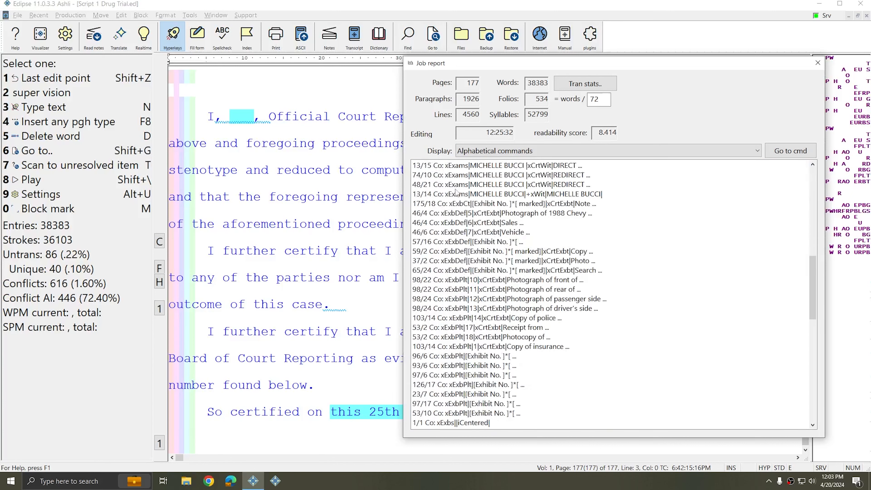
scroll(470, 194, "up", 1)
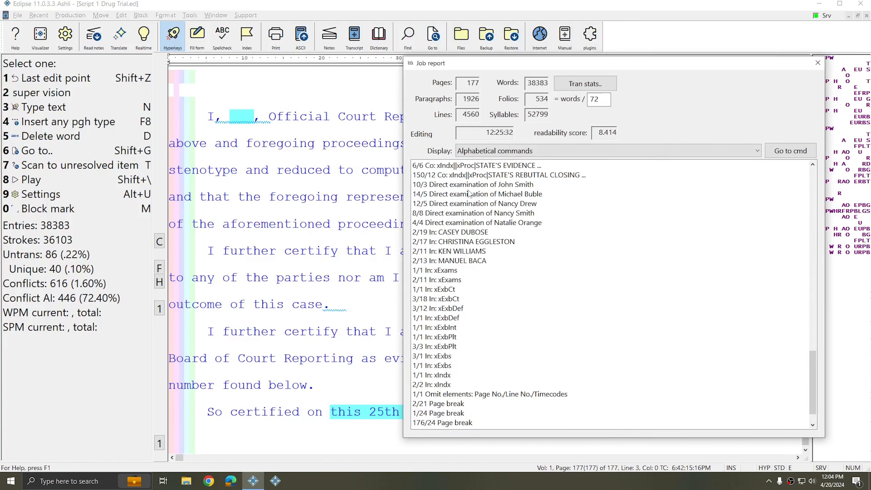
left_click(470, 194)
left_click(798, 152)
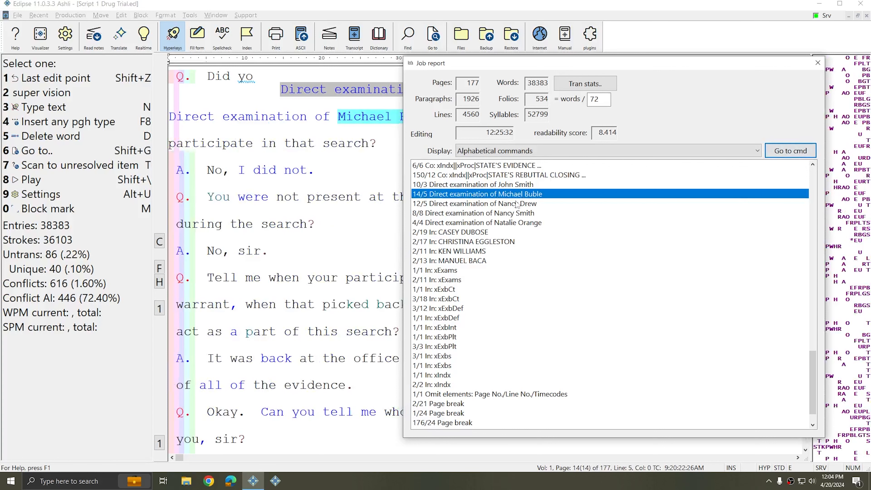
double_click(513, 215)
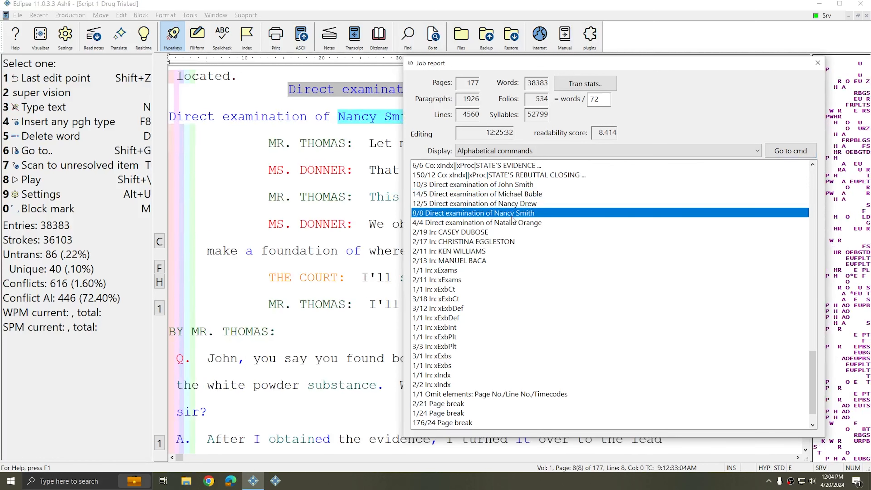
key("Escape")
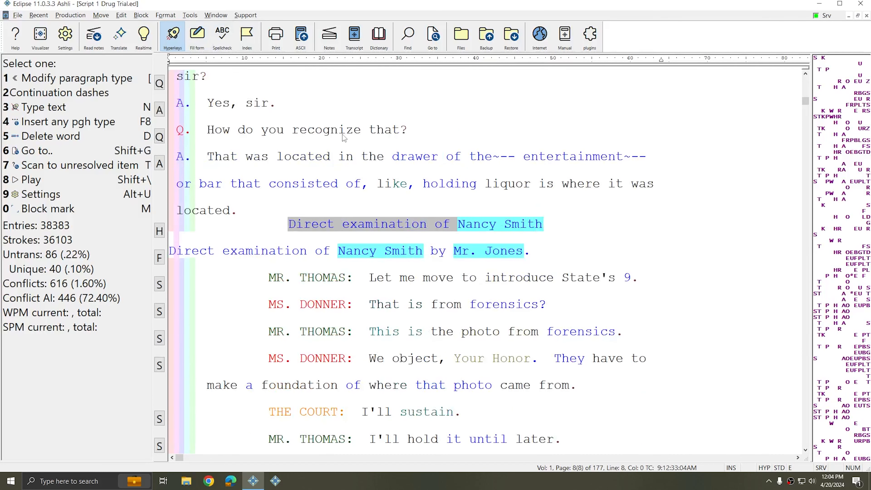
Step: From the question on page 8, line 4, search for the witness's surname within Header print commands only
left_click(334, 131)
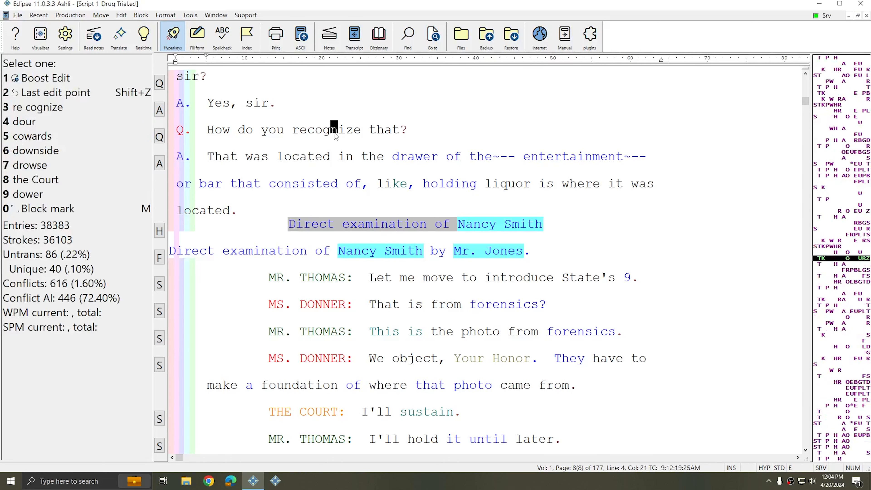
key("ctrl+f")
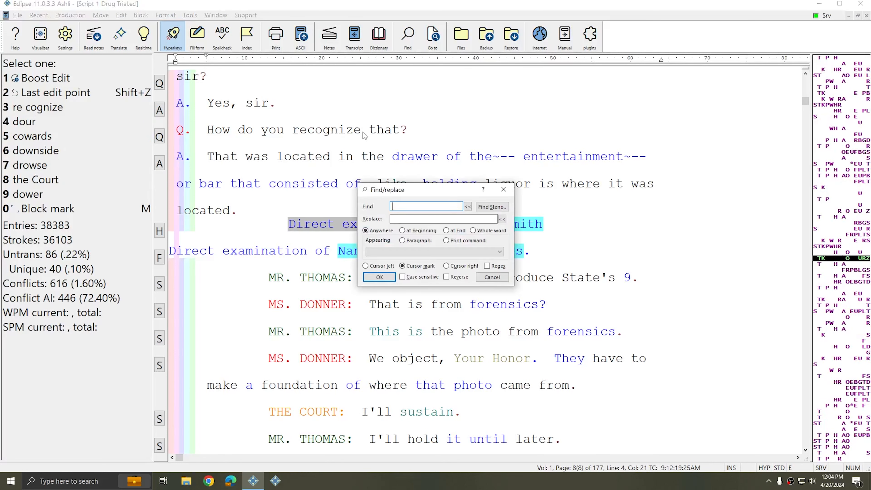
left_click(447, 240)
left_click(452, 252)
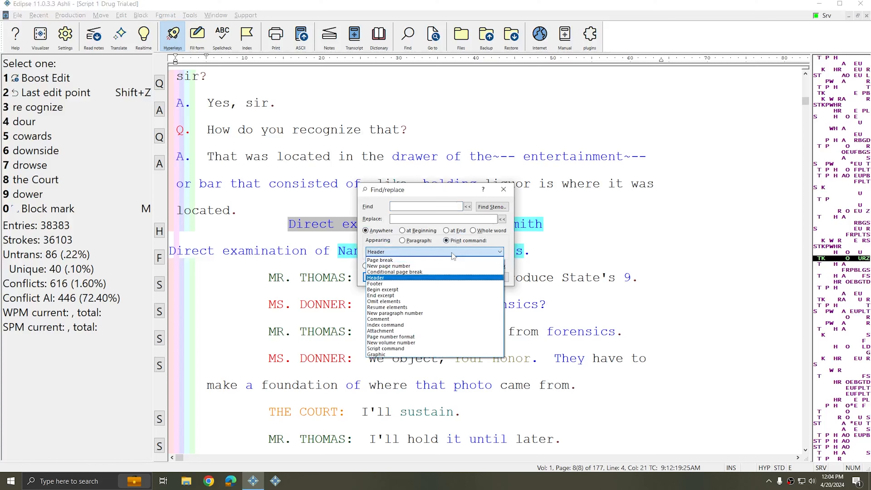
left_click(452, 254)
left_click(423, 206)
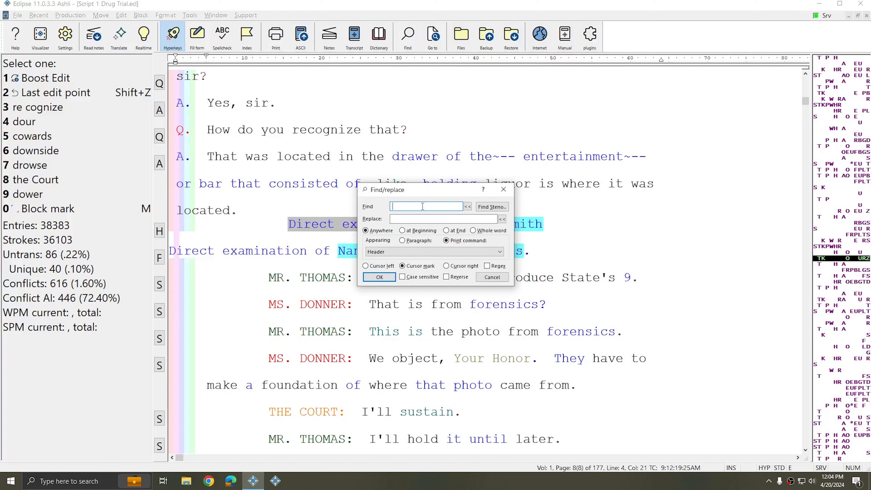
type("Smith")
key("alt+c")
key("Return")
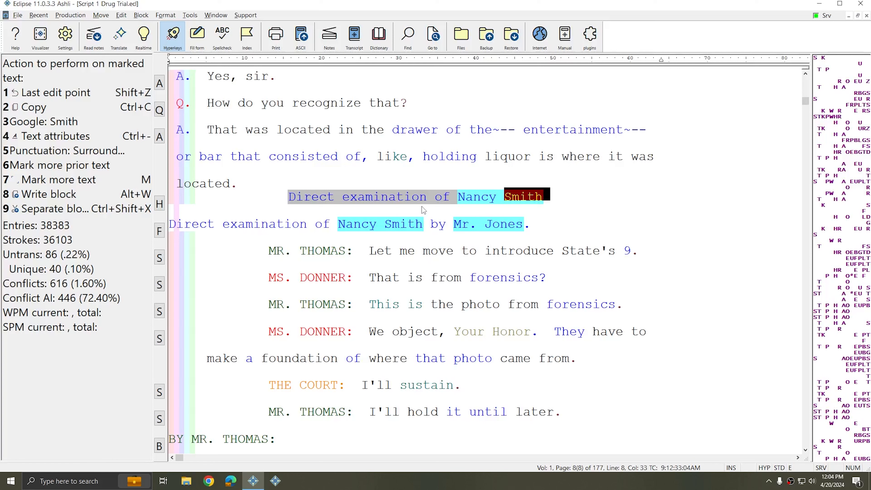
Step: From the start of the document, search for any Header print command with the find text left empty
key("ctrl+Home")
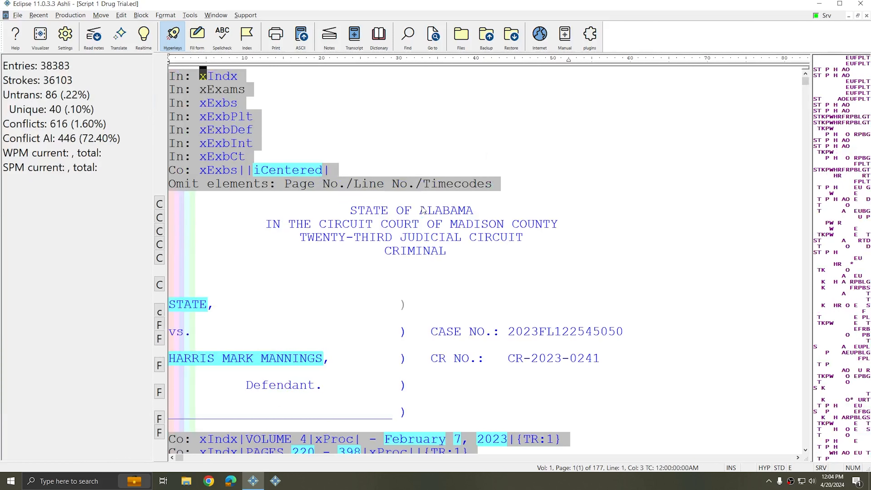
key("ctrl+f")
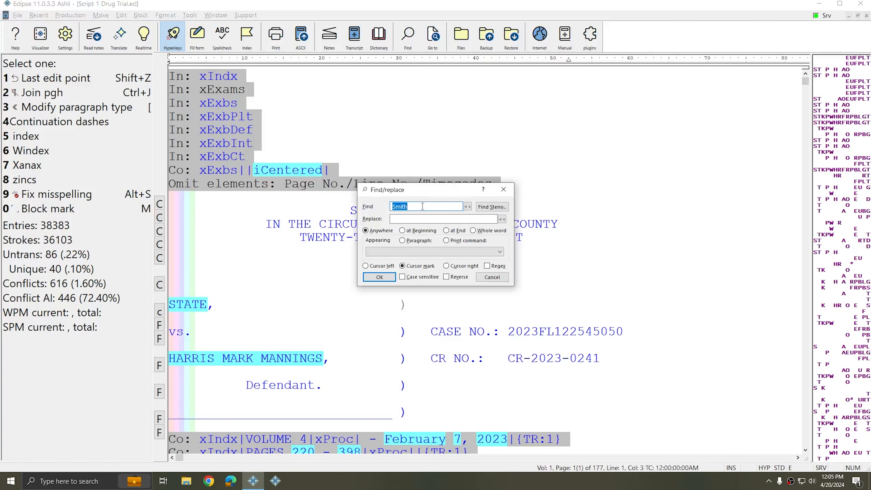
key("BackSpace")
key("alt+n")
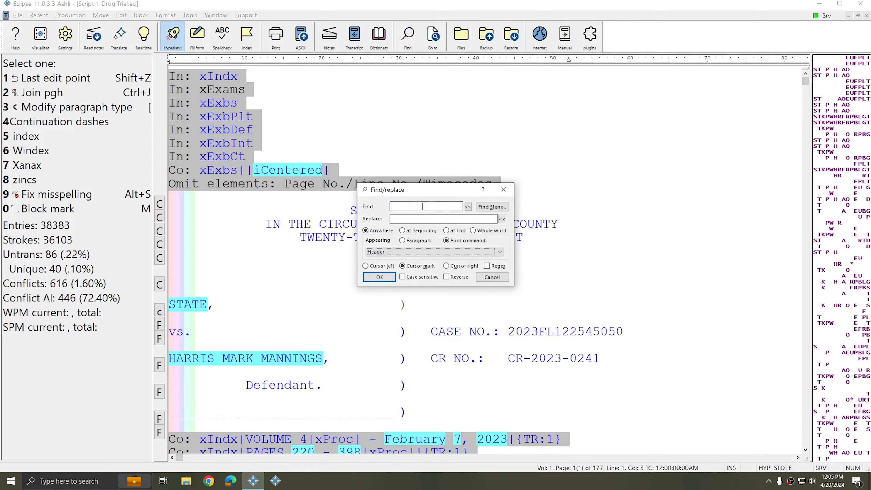
key("Return")
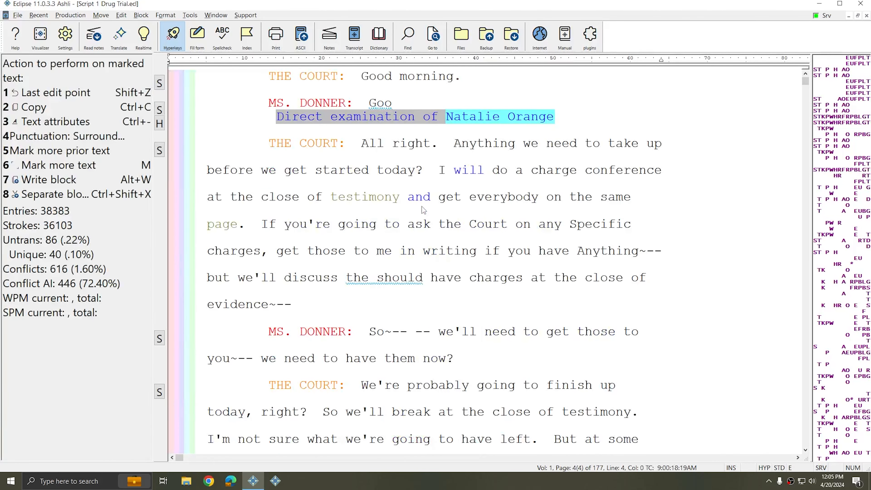
Step: Step forward through the header commands, returning once to 4/4, up to the blank one at 177/3
key("ctrl+l")
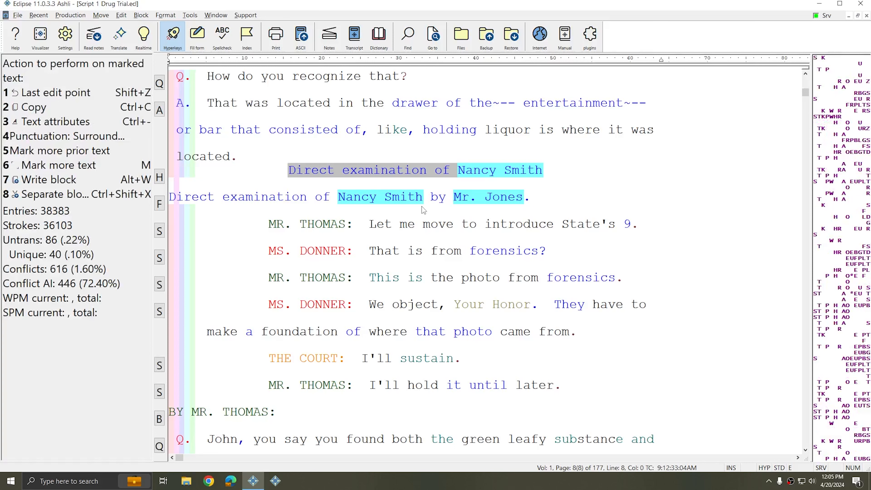
key("shift+z")
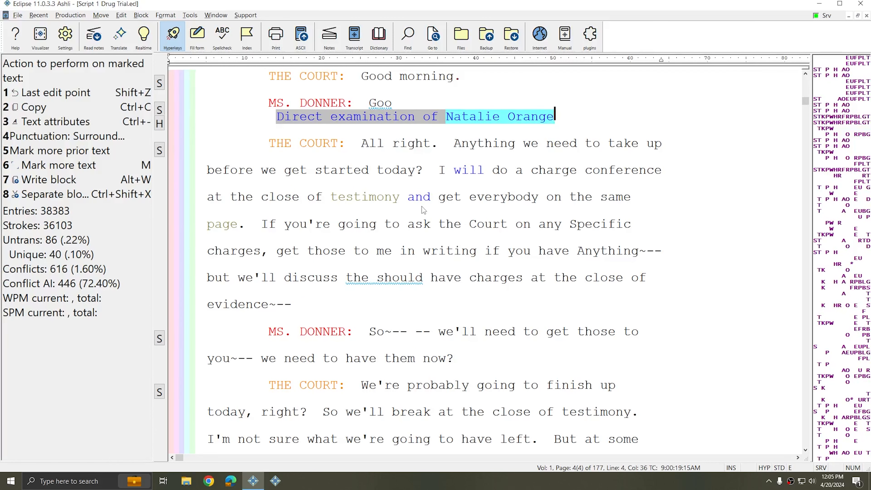
key("F3")
key("F3")
key("F3")
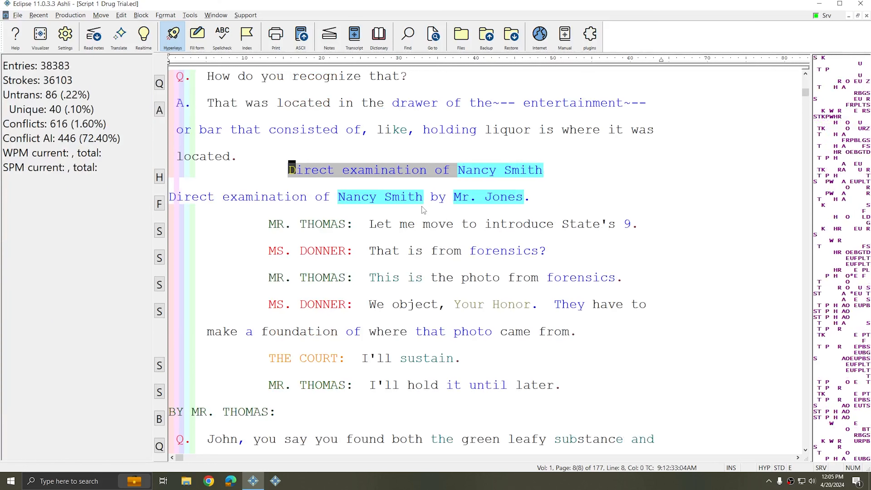
key("F3")
key("F3")
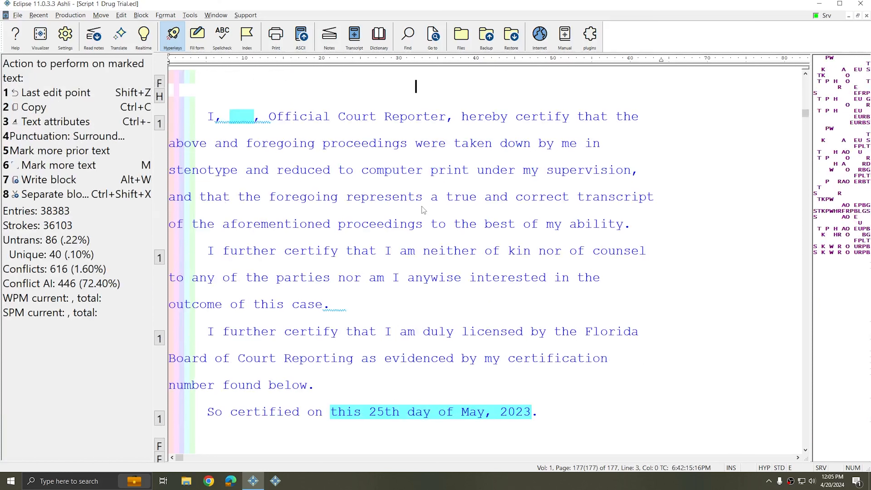
Step: Step backward through the header commands from 177/3 to 4/4 and continue the search around to 177/3
key("shift+F3")
key("shift+F3")
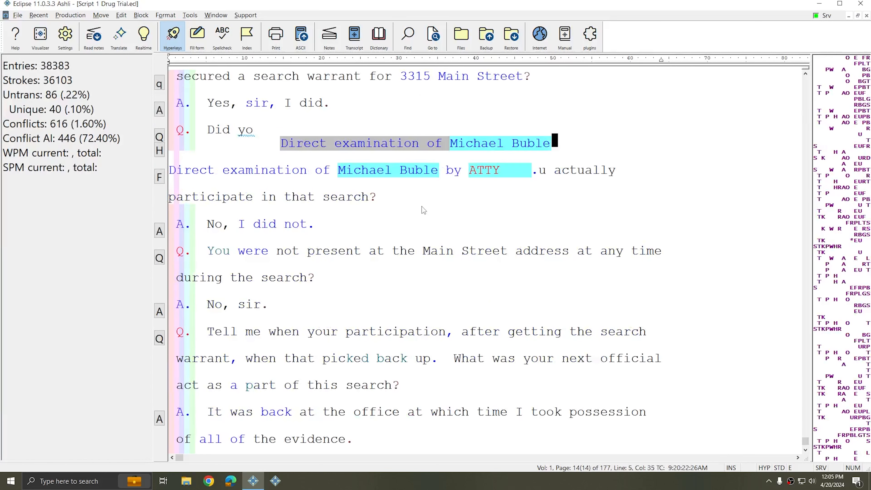
key("shift+F3")
key("shift+F3")
key("shift+F3")
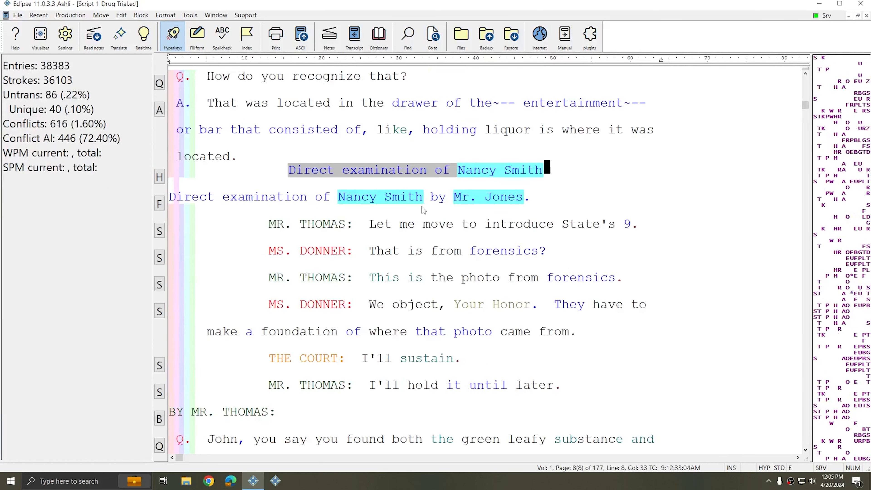
key("shift+F3")
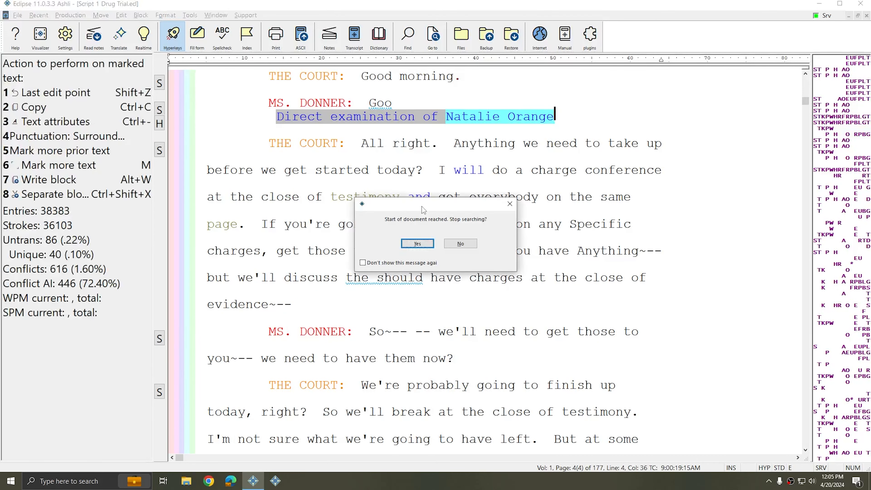
key("Return")
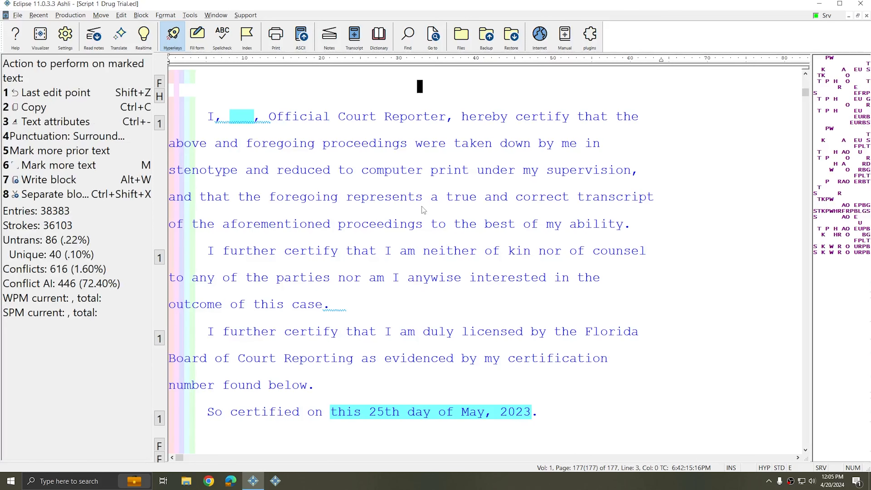